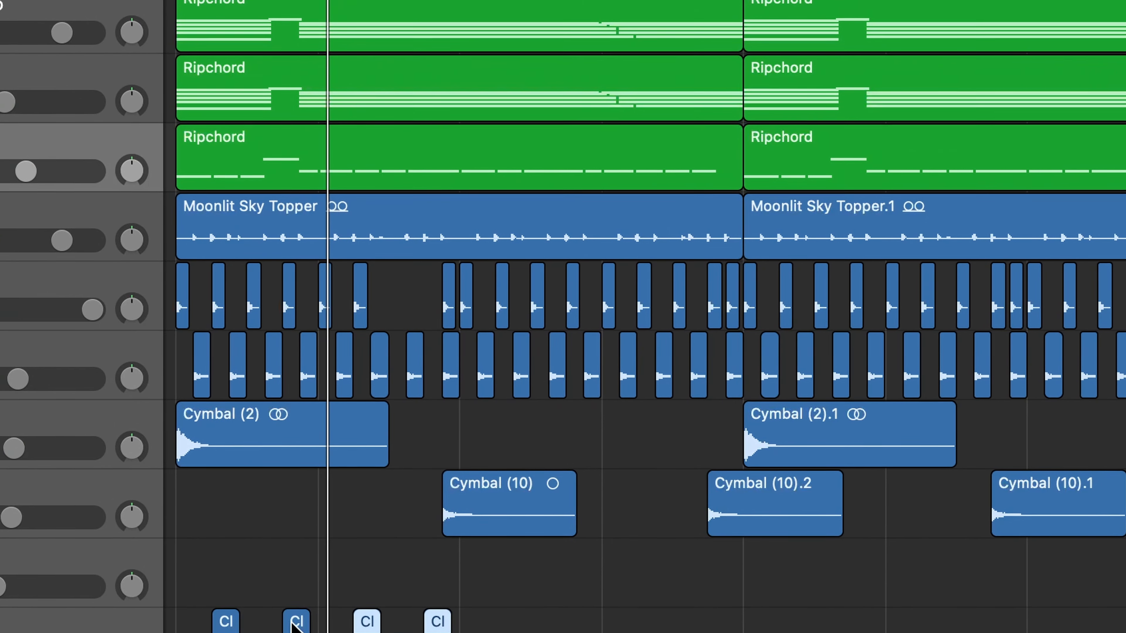
left_click_drag(226, 620, 791, 621)
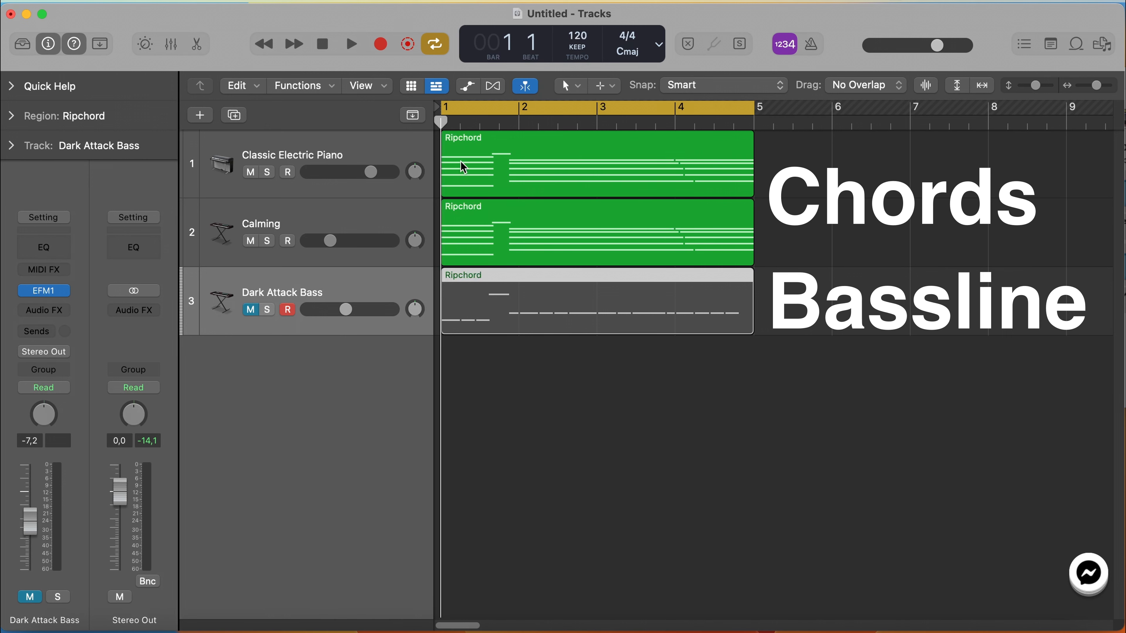
- Audition the two chord tracks, unmute the Dark Attack Bass track and play the loop with the bassline
key("space")
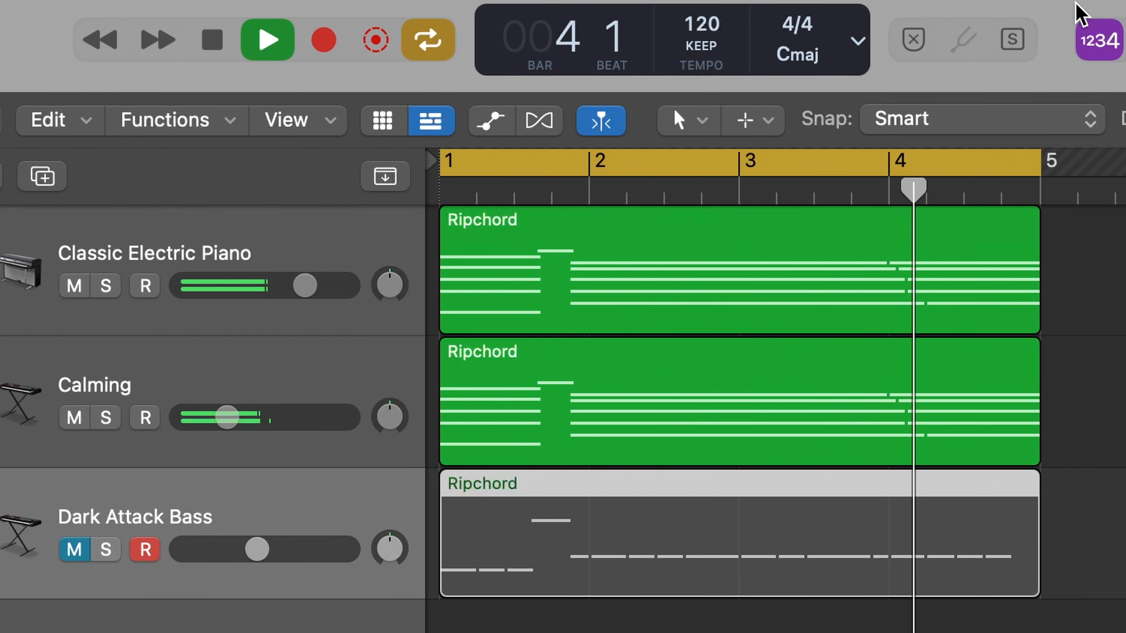
key("space")
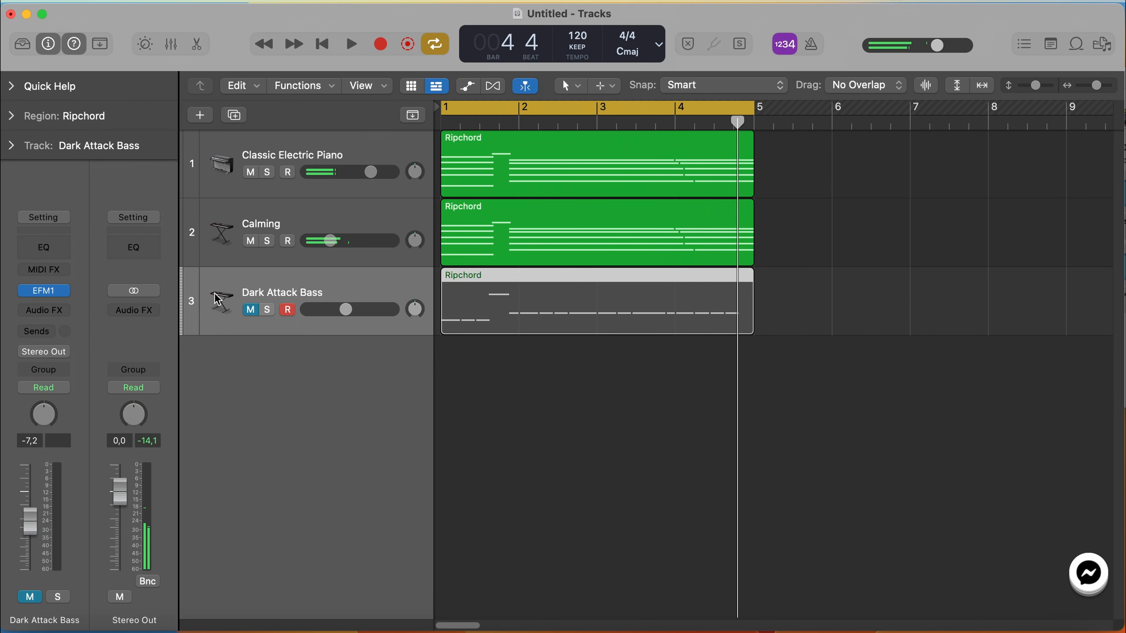
left_click(251, 310)
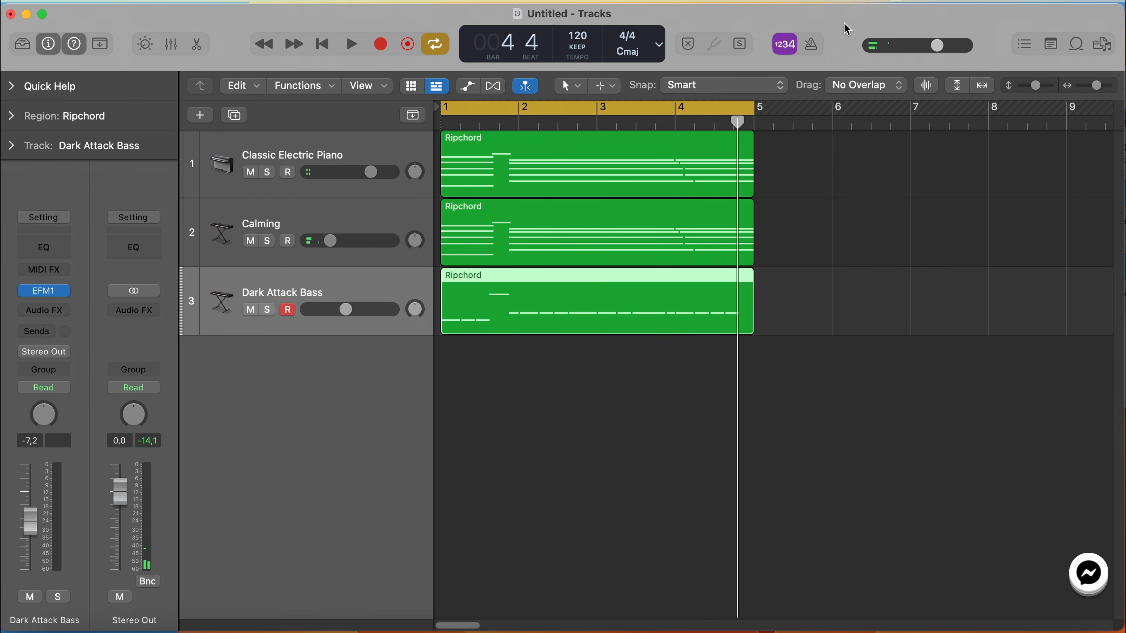
key("space")
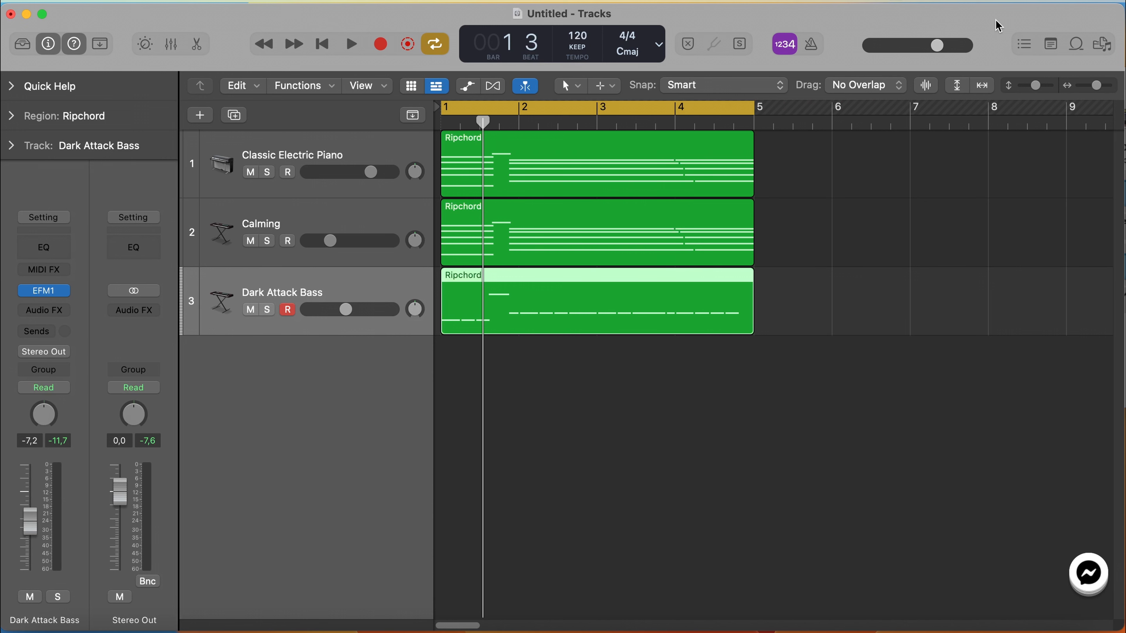
- Add the Moonlit Sky Topper loop from the Deep House Apple Loops at bar 1 on a new track and play it
left_click(1077, 44)
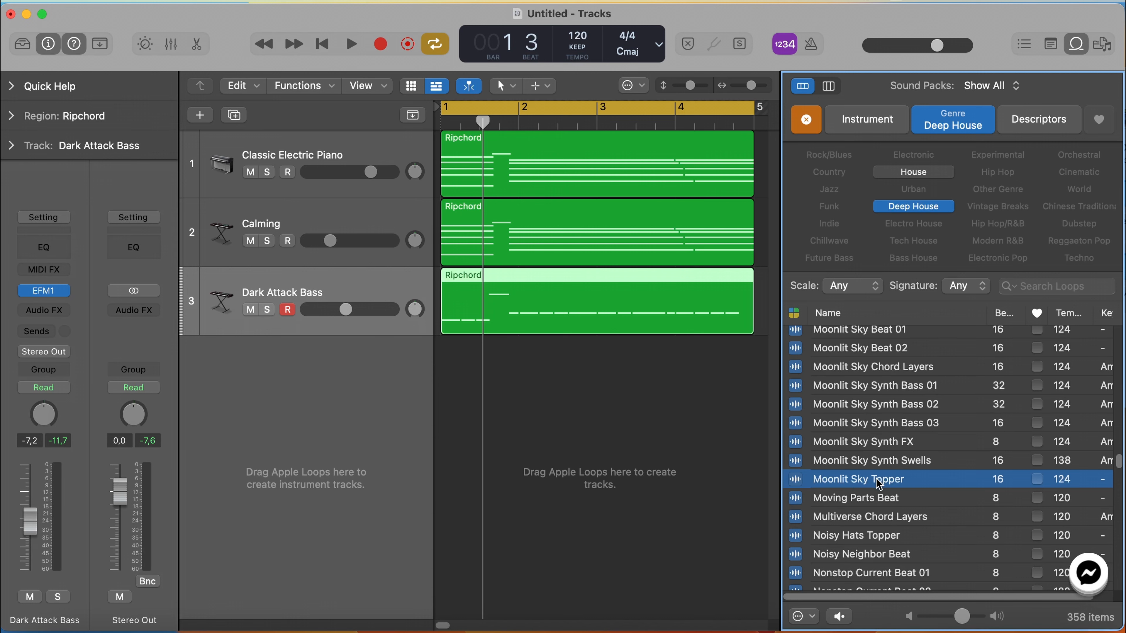
left_click_drag(878, 484, 446, 374)
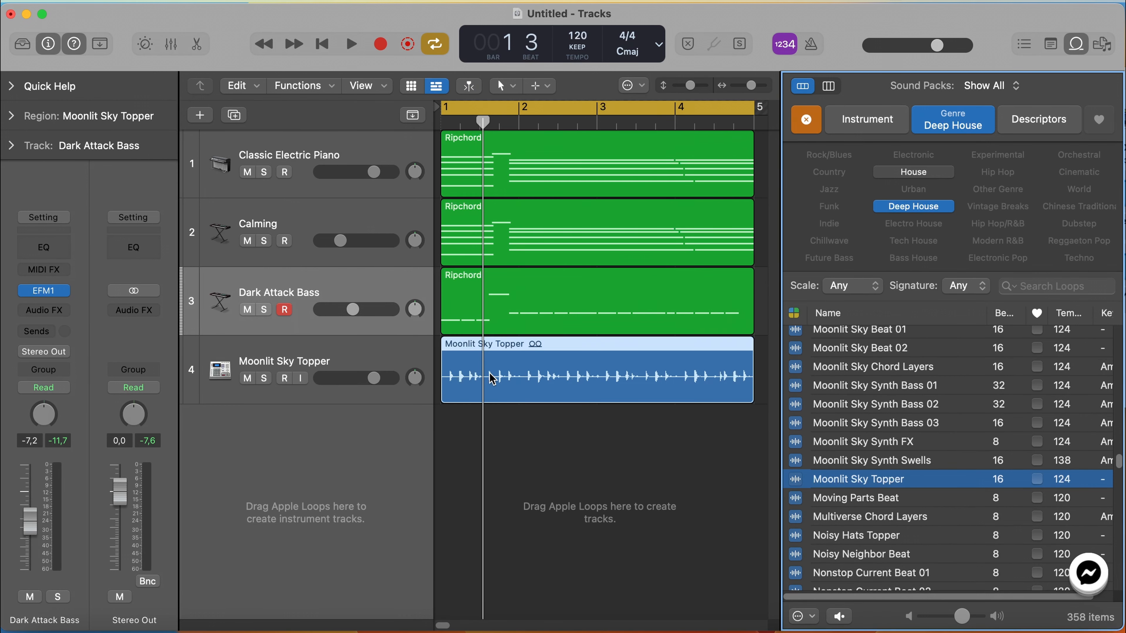
left_click(350, 46)
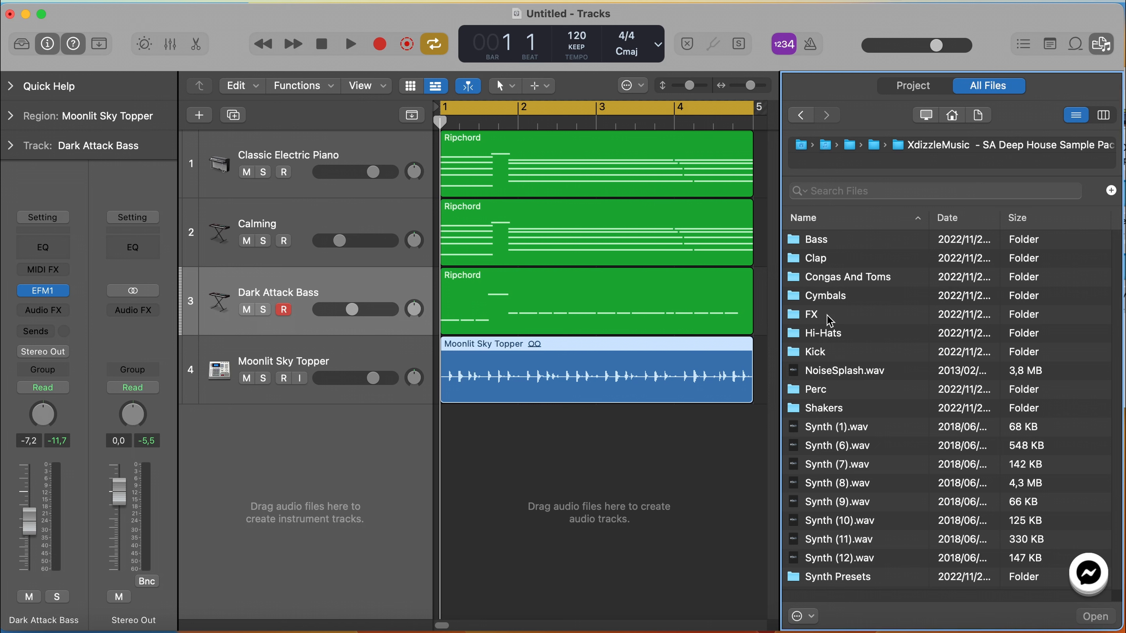
- Add Kick (5).wav from the sample pack's Kick folder at bar 1 on a new track below the topper
double_click(822, 353)
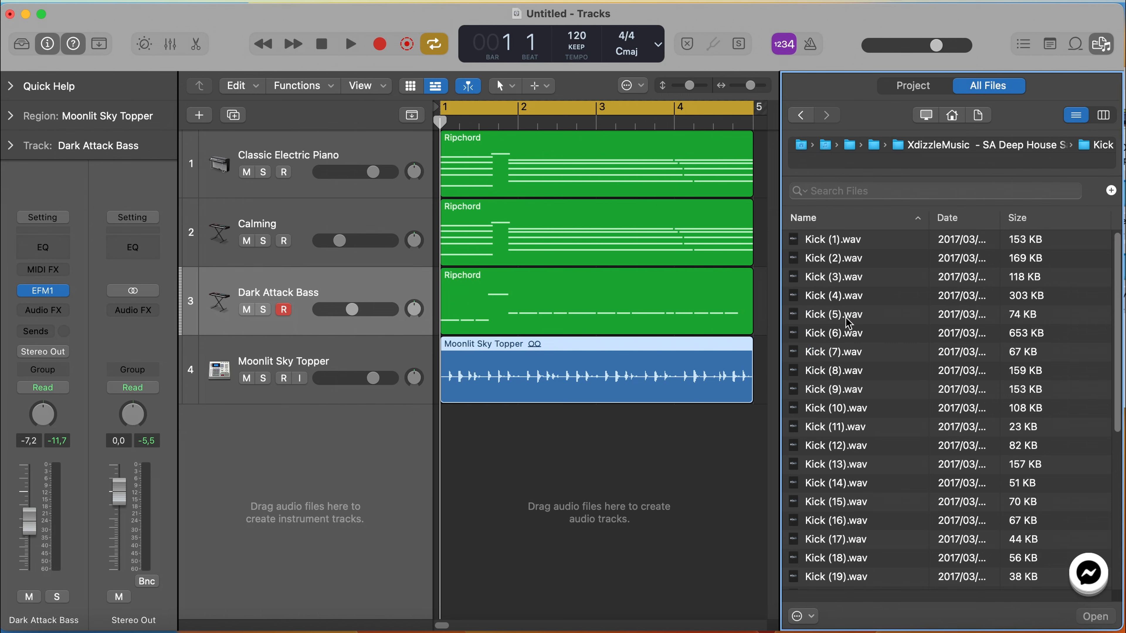
left_click(848, 318)
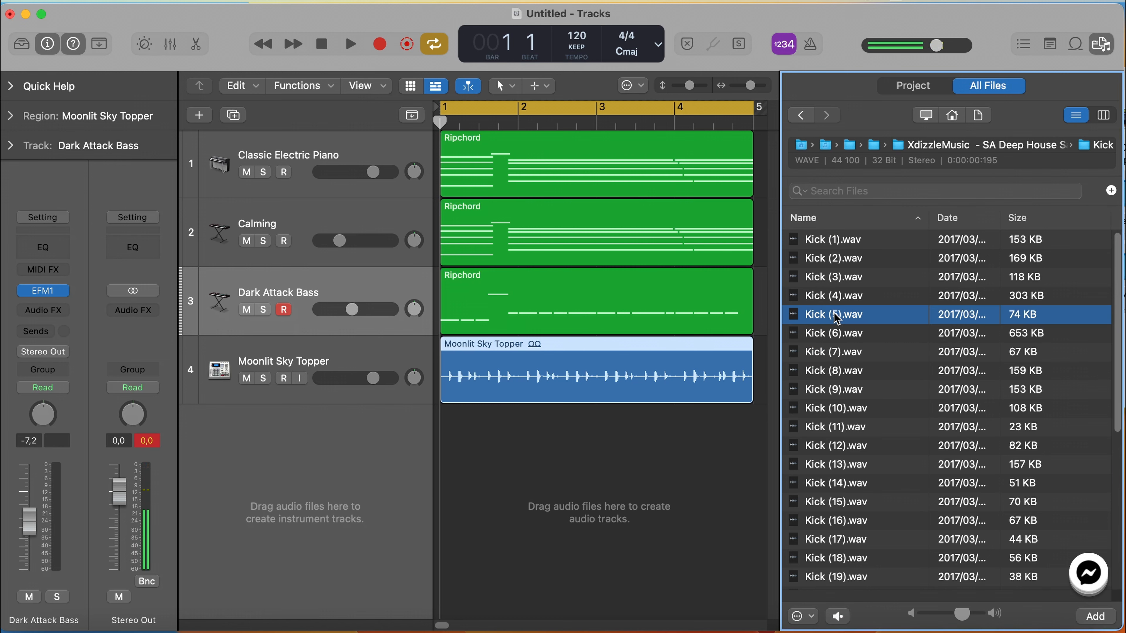
left_click_drag(831, 318, 443, 419)
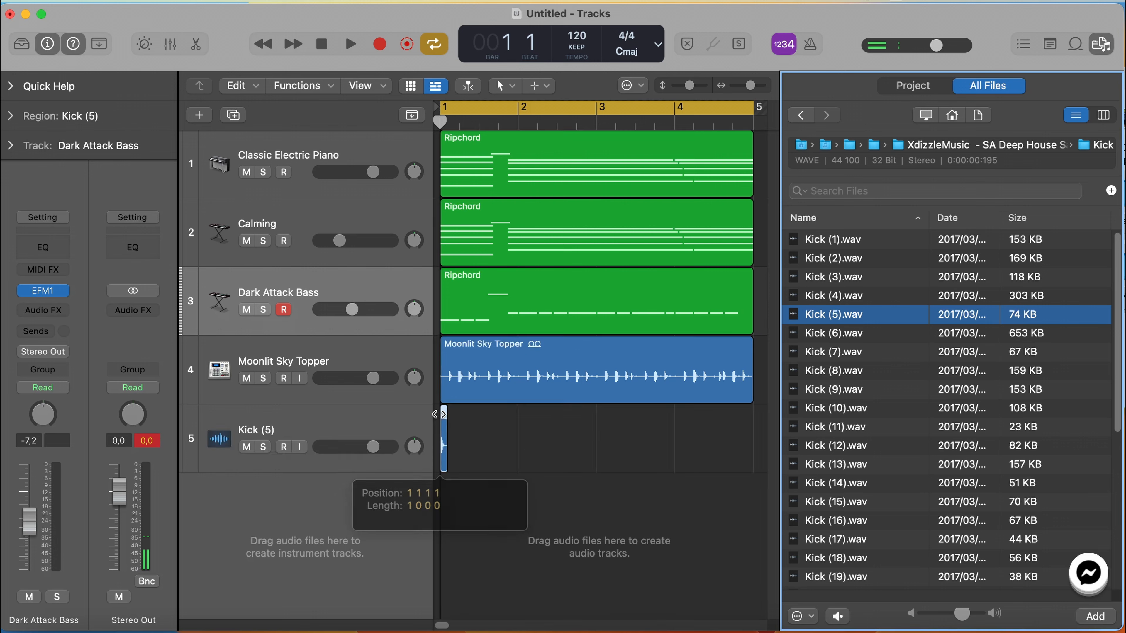
- Raise the Kick (5) track's volume to +5.7 dB and check the level in playback
key("space")
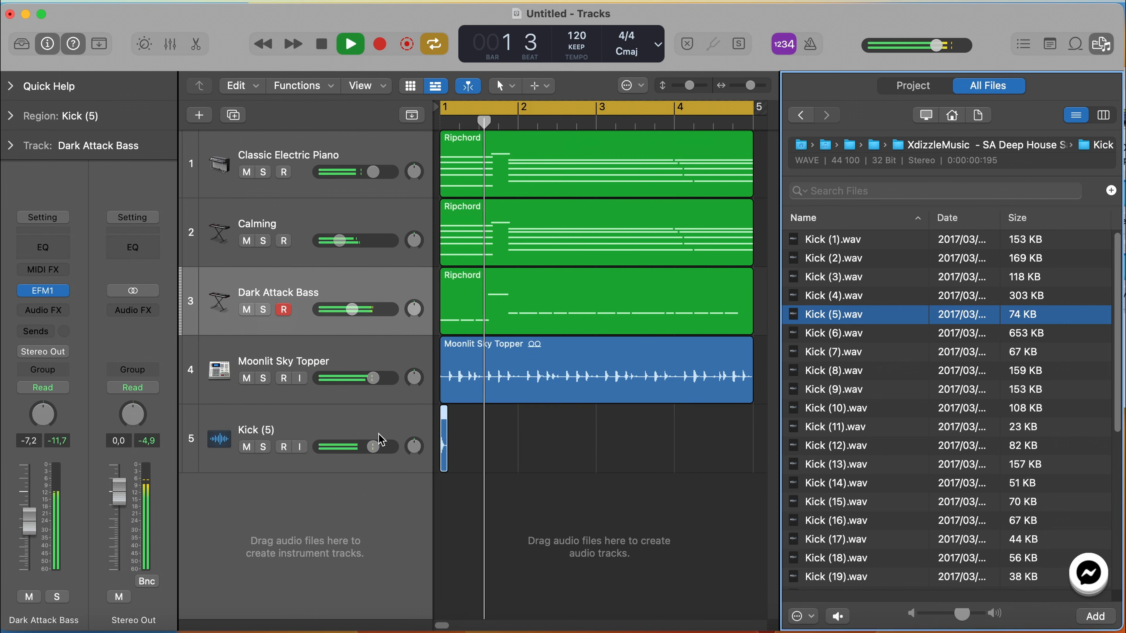
key("space")
key("space")
key("space")
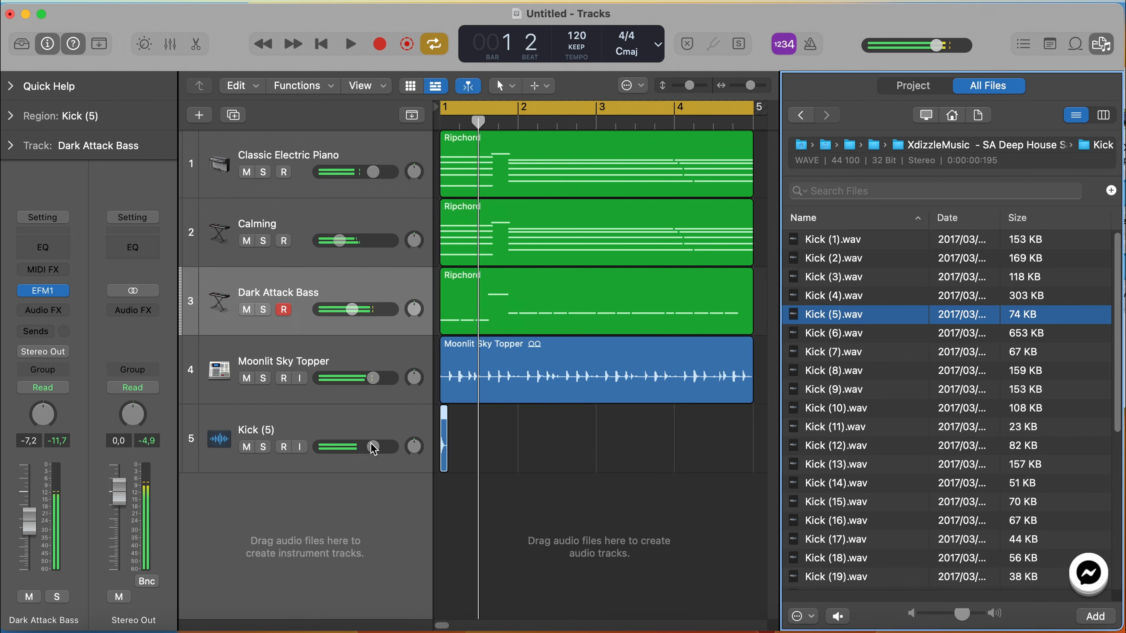
left_click_drag(376, 449, 385, 450)
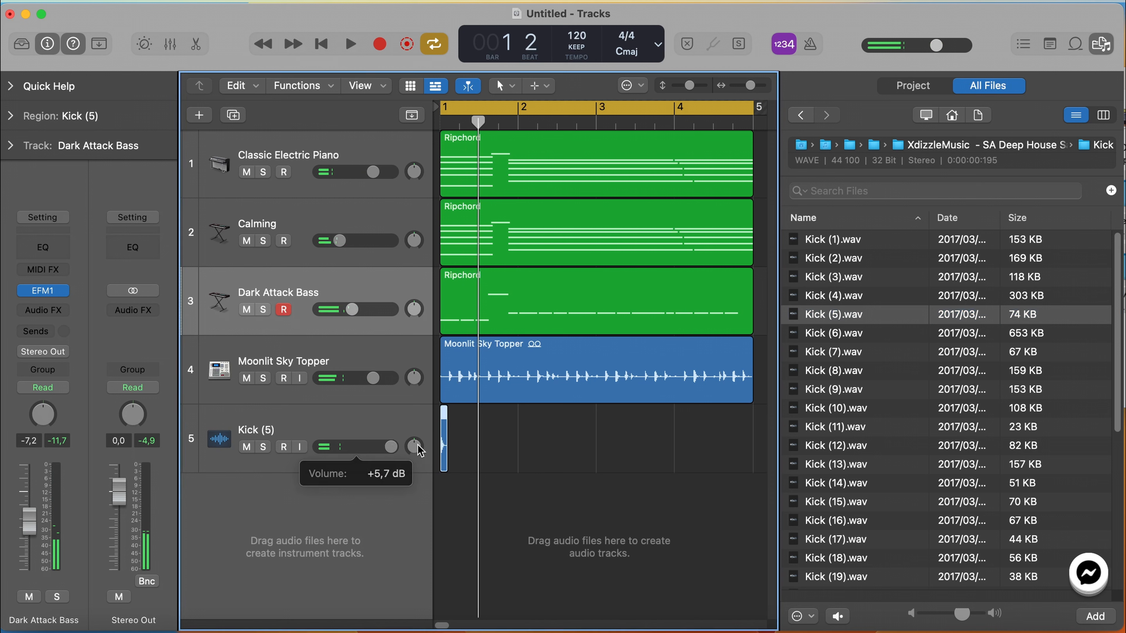
key("space")
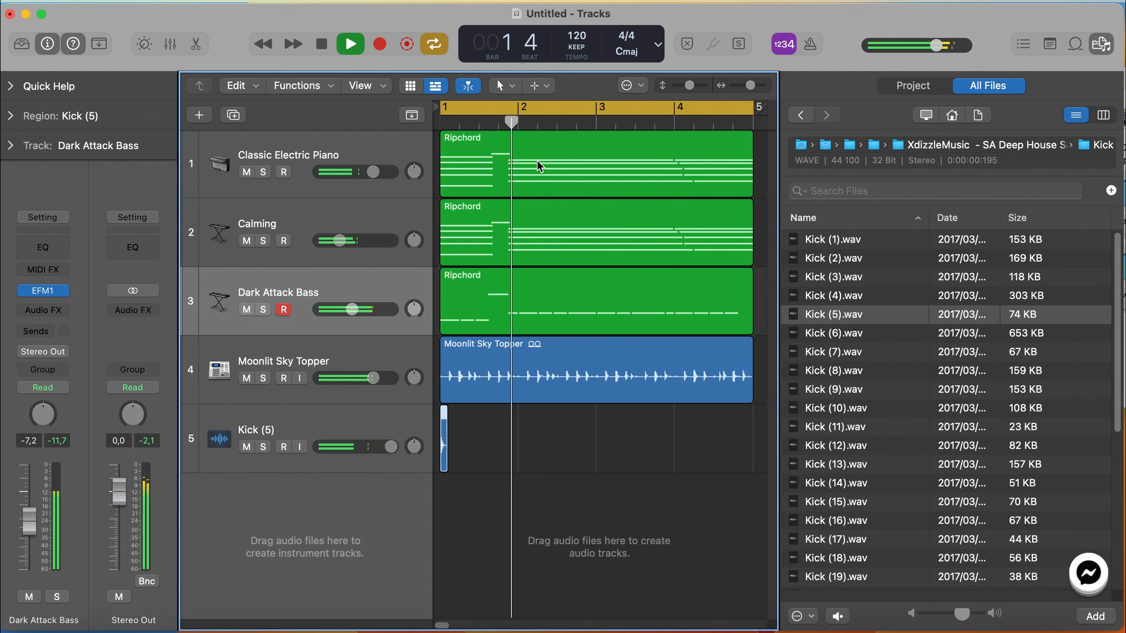
- Copy the Kick (5) region onto every beat from bar 1 beat 2 through bar 2 beat 2 and play the pattern
left_click(750, 87)
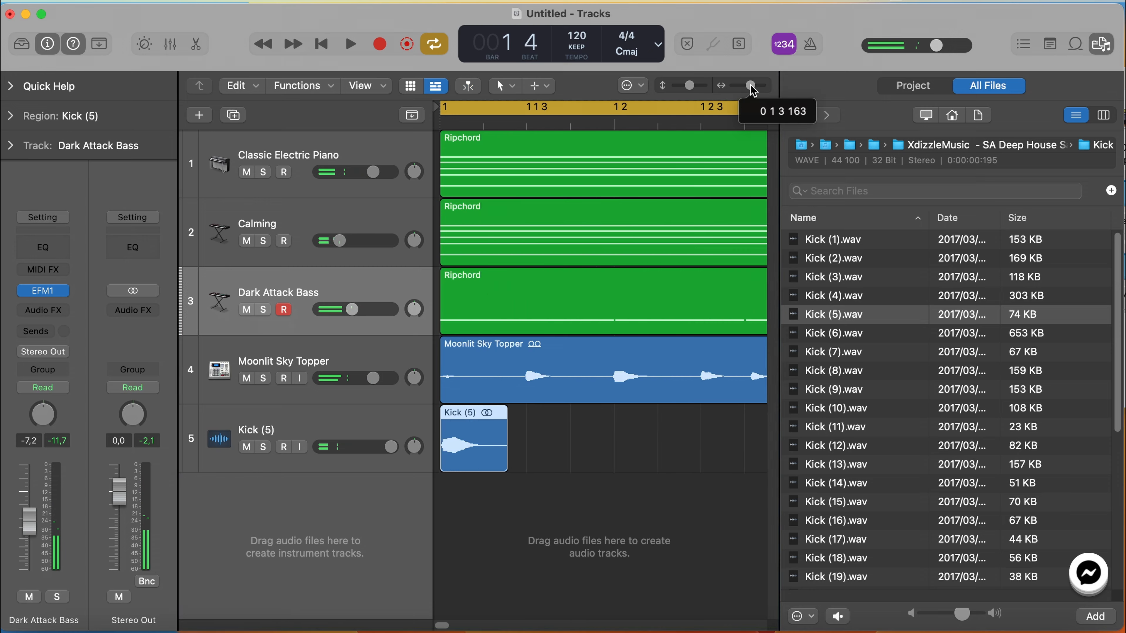
left_click_drag(751, 89, 750, 89)
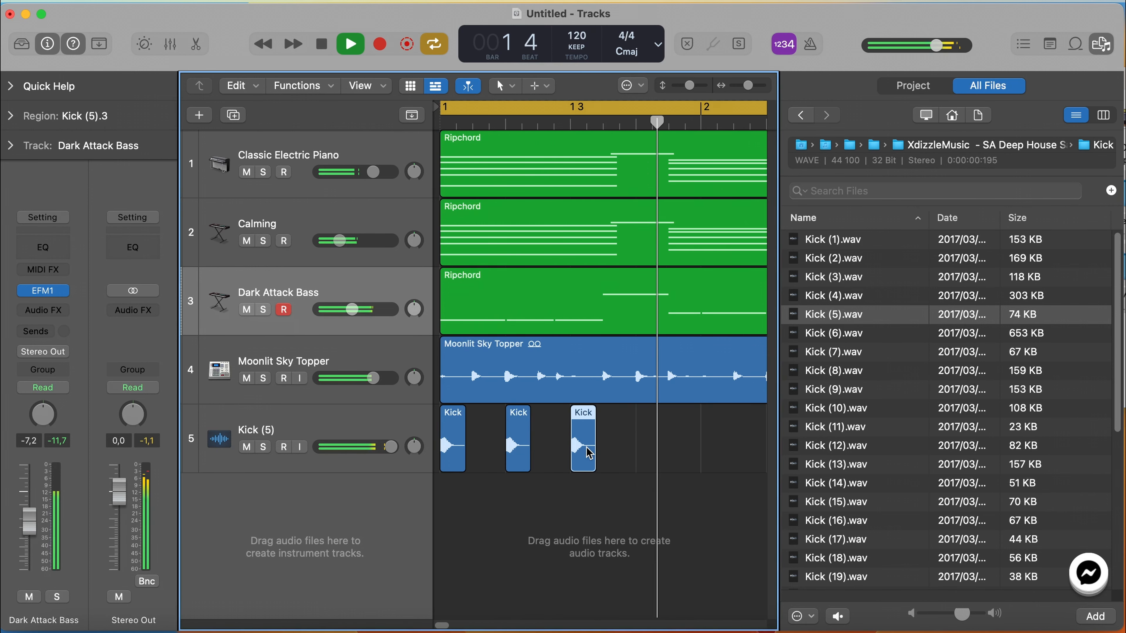
key("space")
left_click_drag(612, 445, 652, 441)
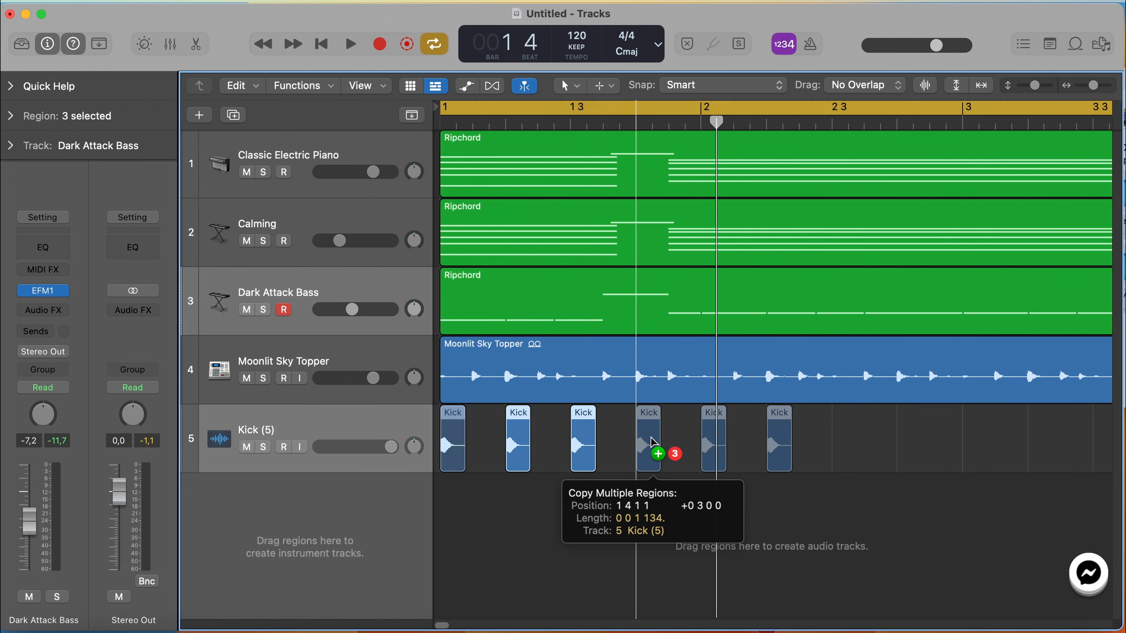
key("space")
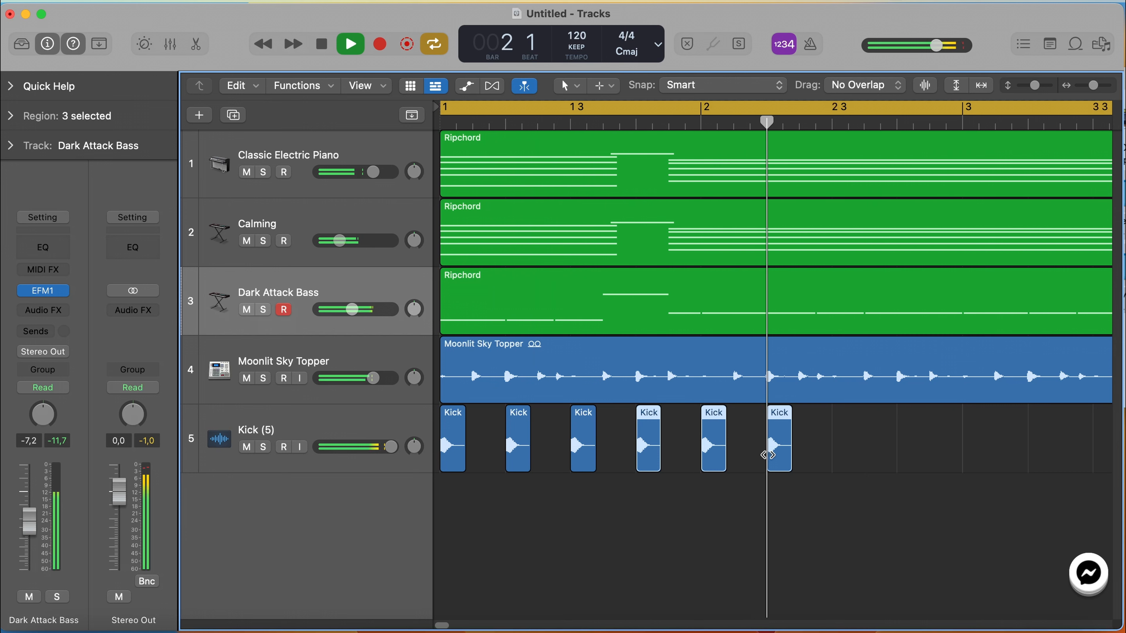
key("space")
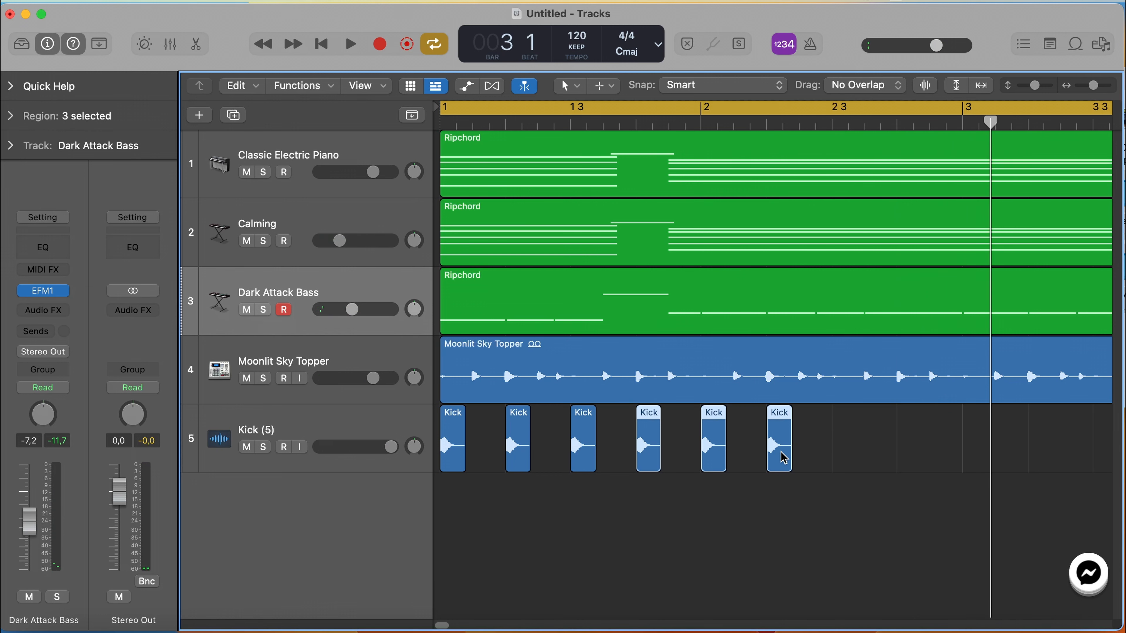
- Copy the last three kicks to start at bar 3, copy them again from bar 3 beat 4, and play the pattern
left_click_drag(783, 458, 1008, 455)
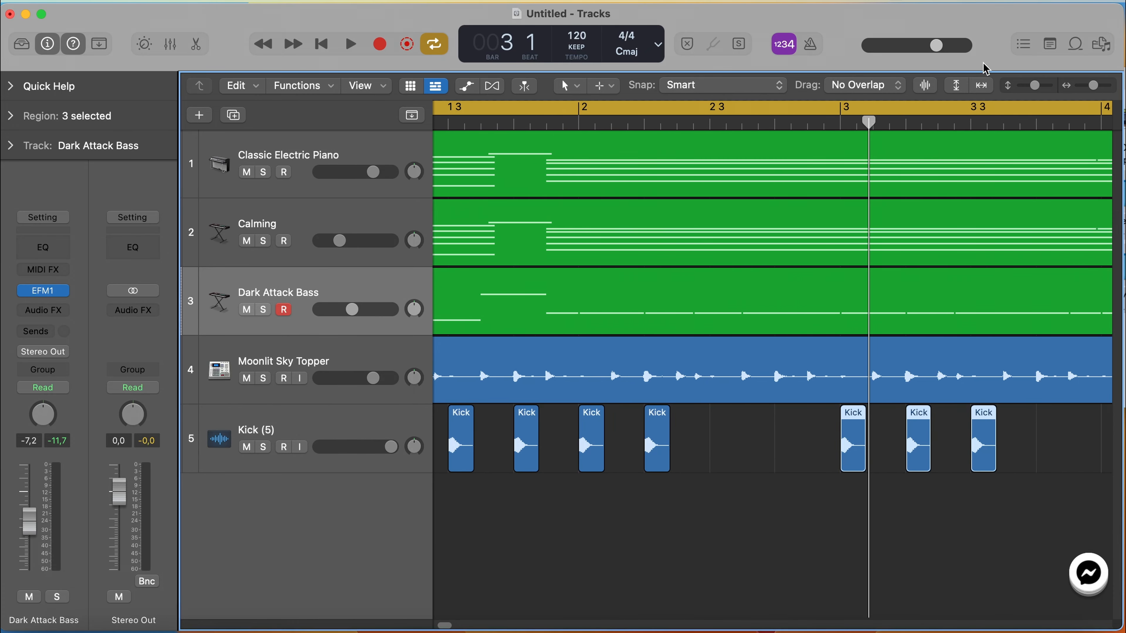
left_click_drag(1091, 89, 1065, 96)
scroll(623, 267, "right", 5)
scroll(623, 266, "left", 6)
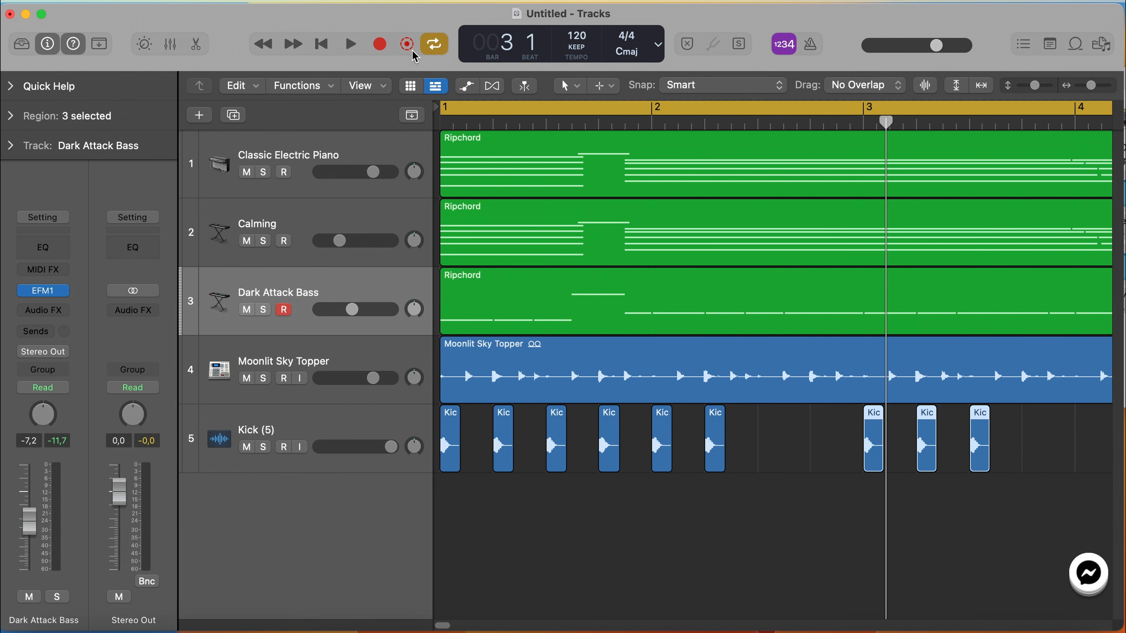
left_click(324, 46)
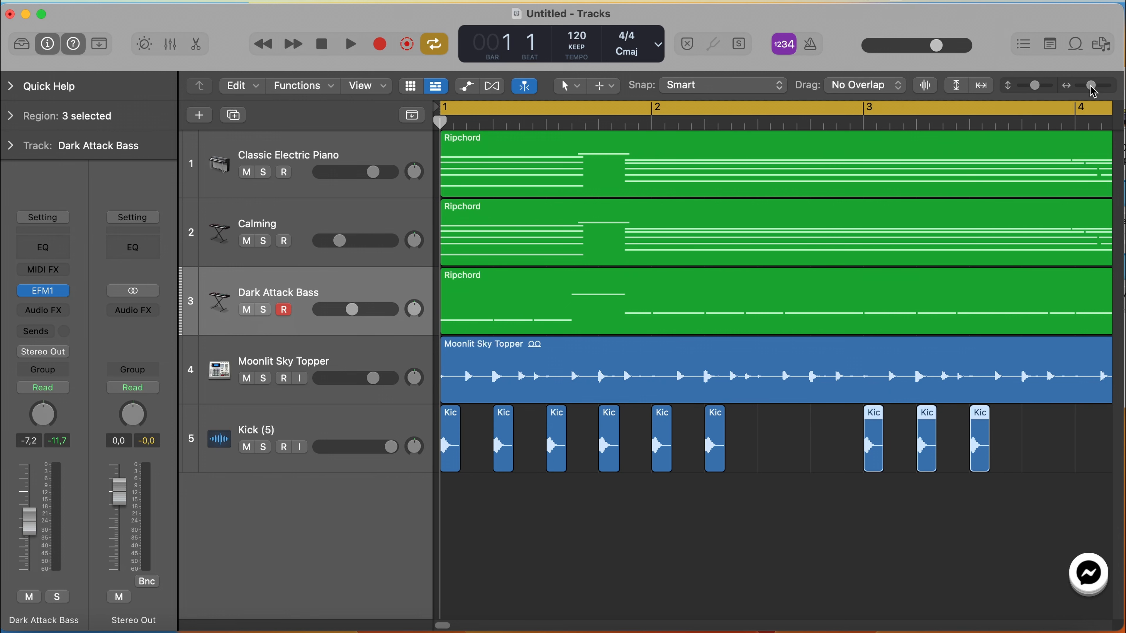
left_click_drag(1091, 91, 1090, 91)
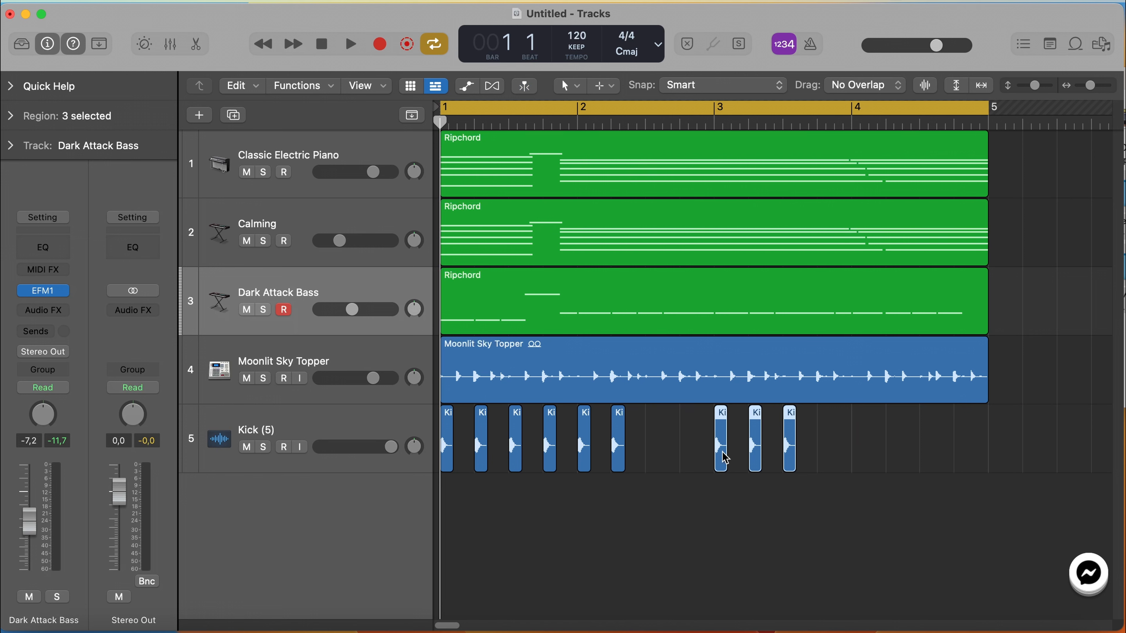
left_click_drag(724, 457, 827, 442)
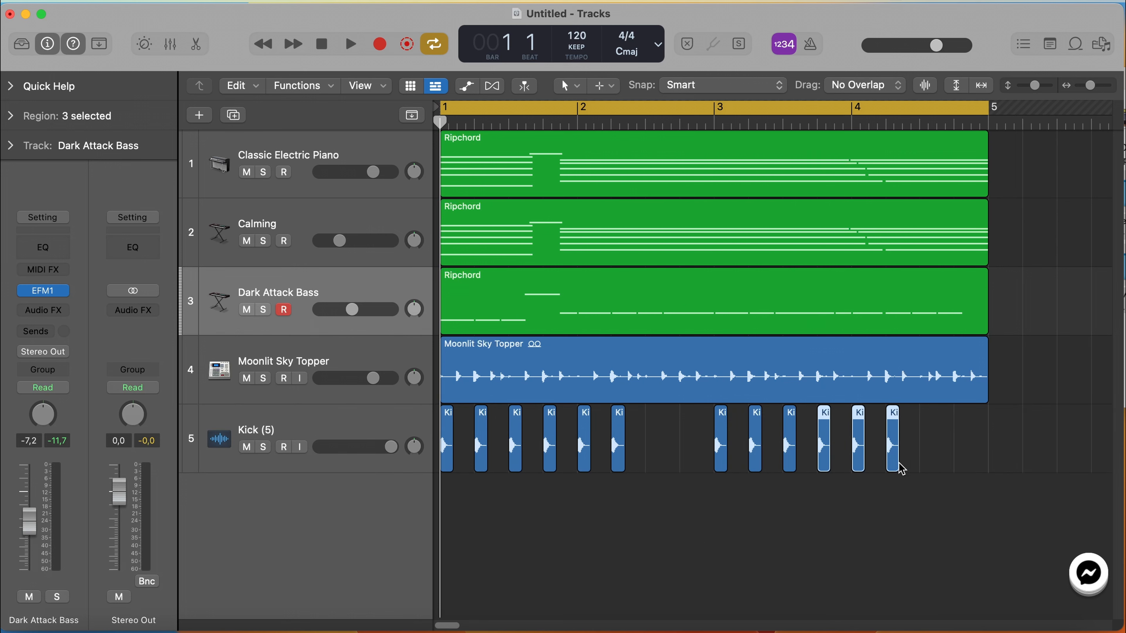
key("space")
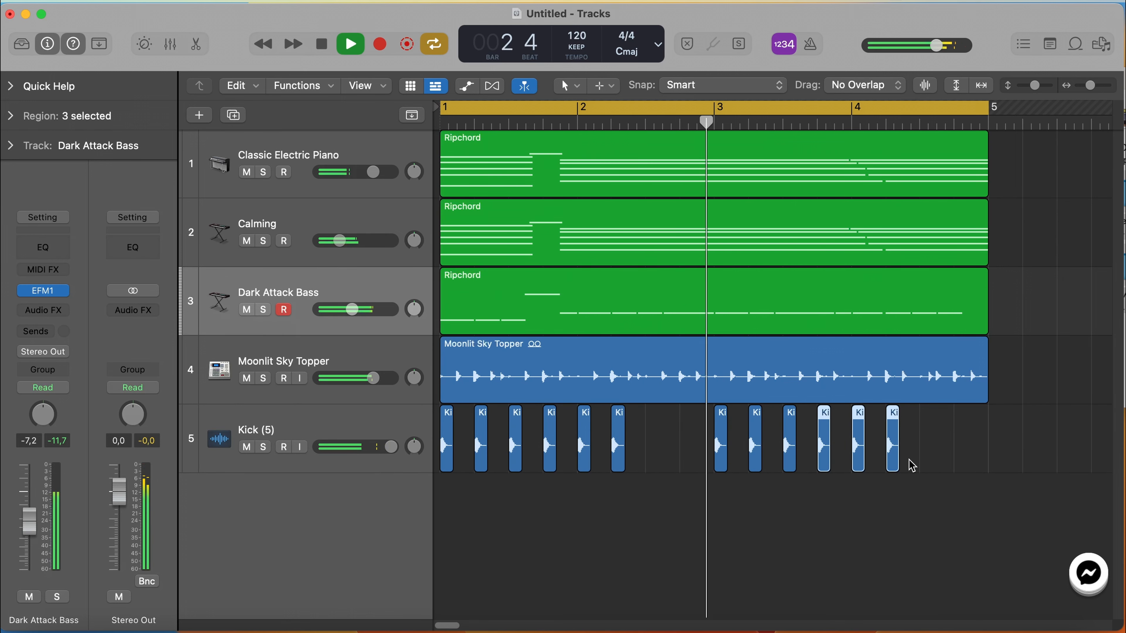
left_click(924, 461)
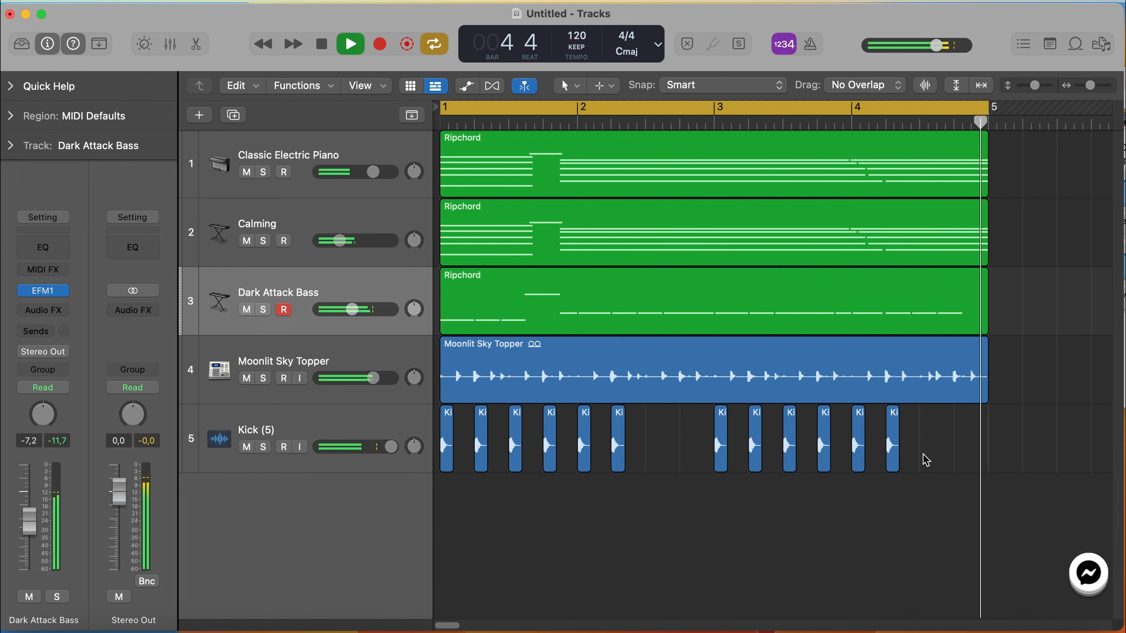
key("space")
- Add two kicks half a beat apart in bar 4's last beat and one kick half a beat before bar 3
left_click(894, 450)
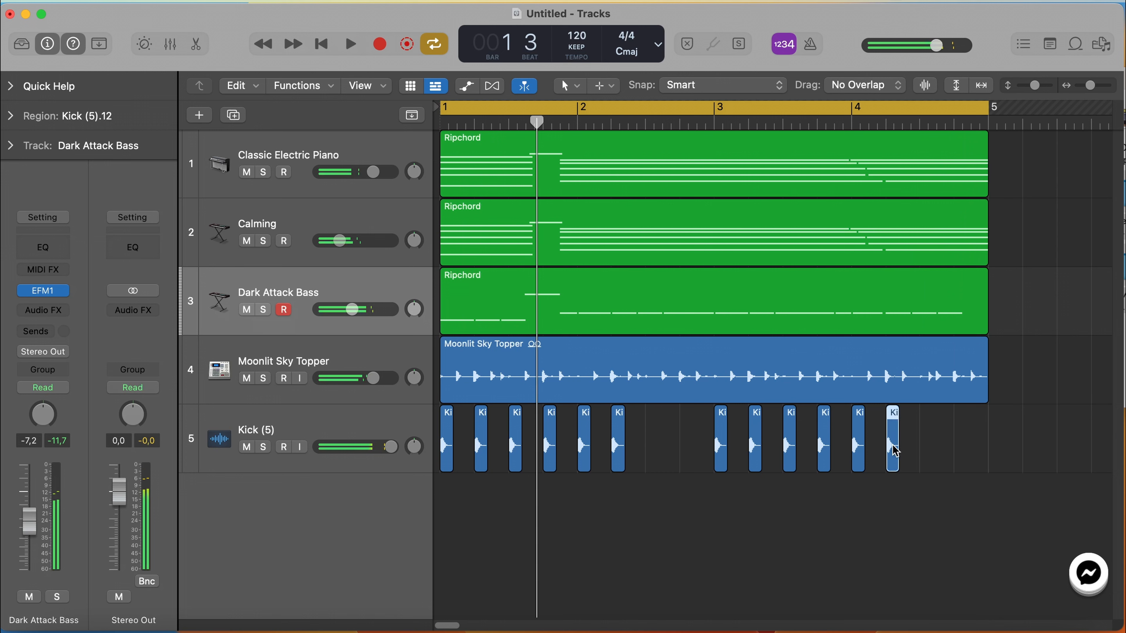
left_click_drag(893, 450, 978, 460)
key("space")
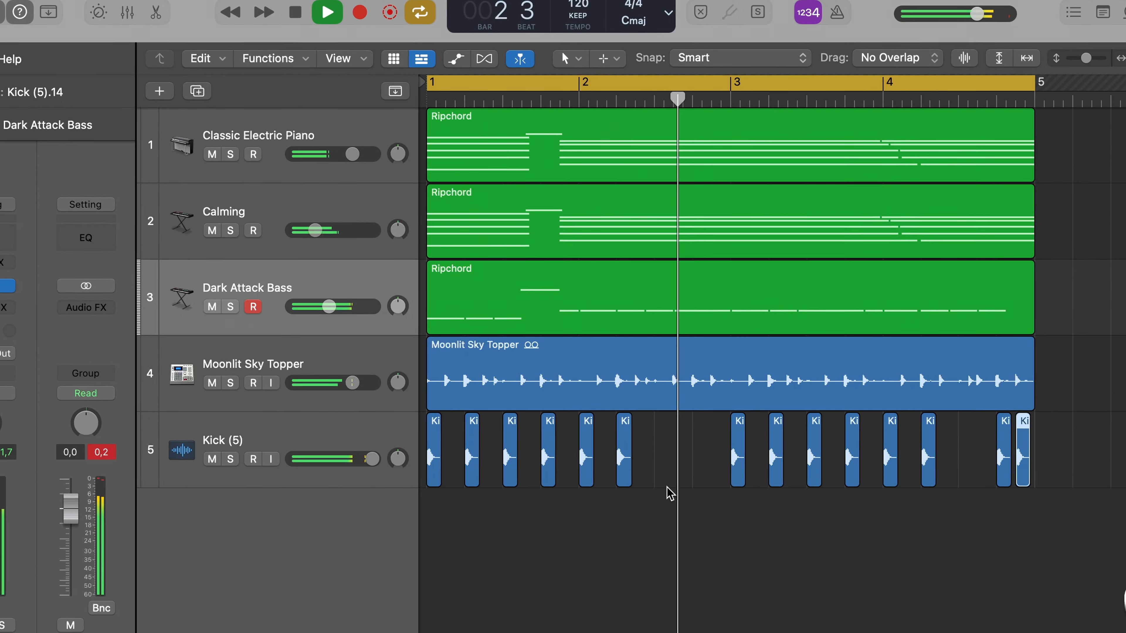
key("space")
left_click_drag(743, 466, 721, 470)
key("space")
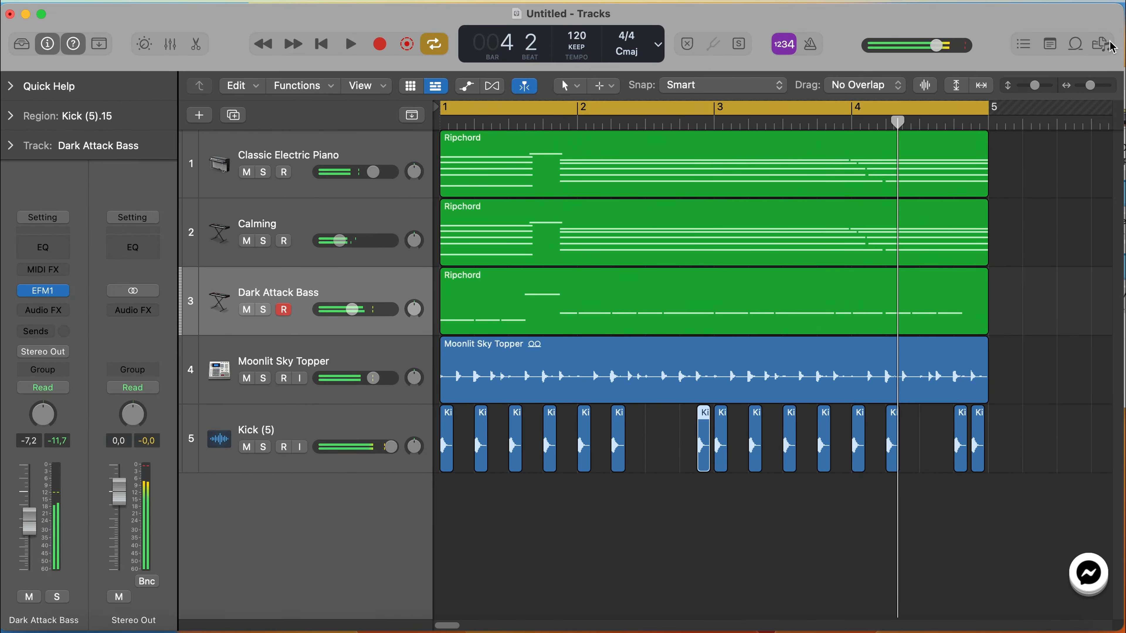
- Audition samples in the sample pack's Hi-Hats folder and add Hi-Hat (25).wav on a new track half a beat after bar 1
left_click(1102, 44)
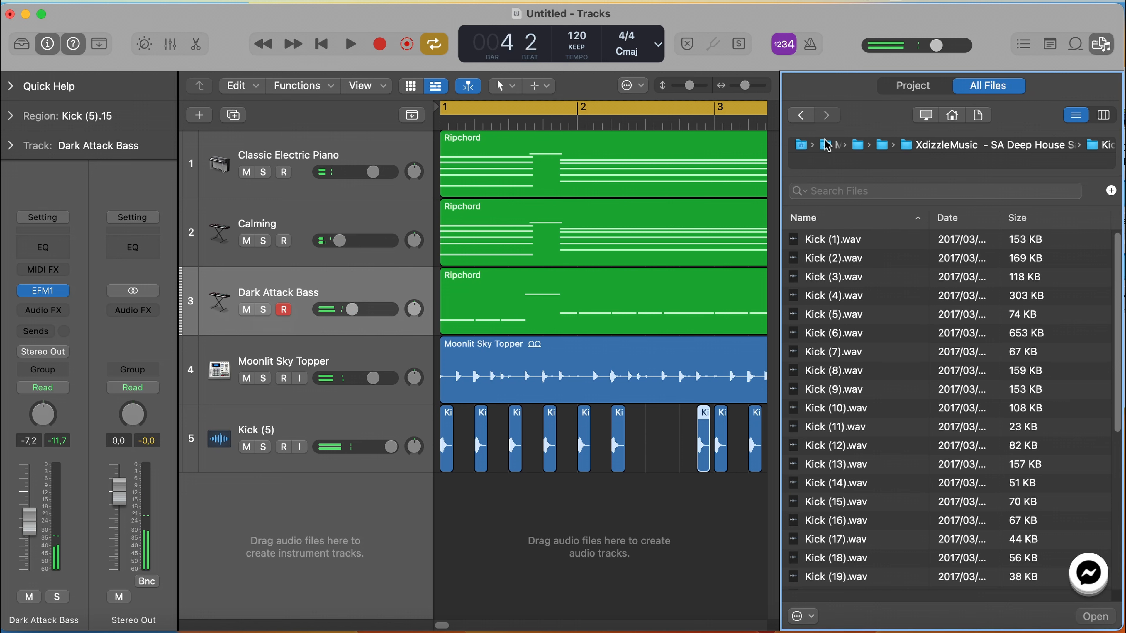
left_click(801, 116)
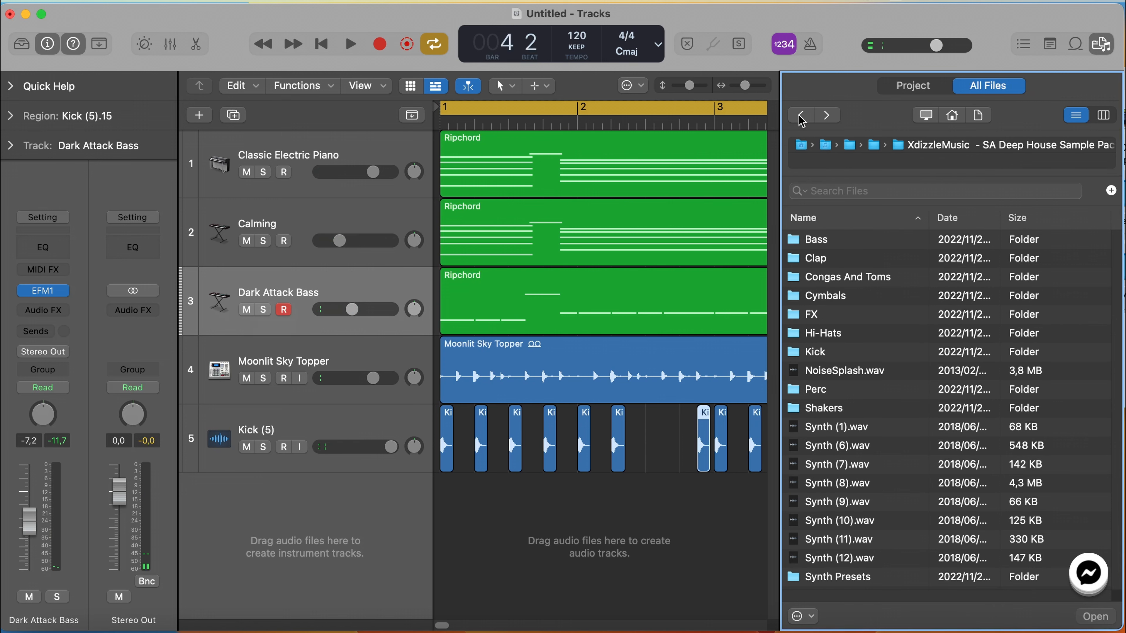
double_click(829, 339)
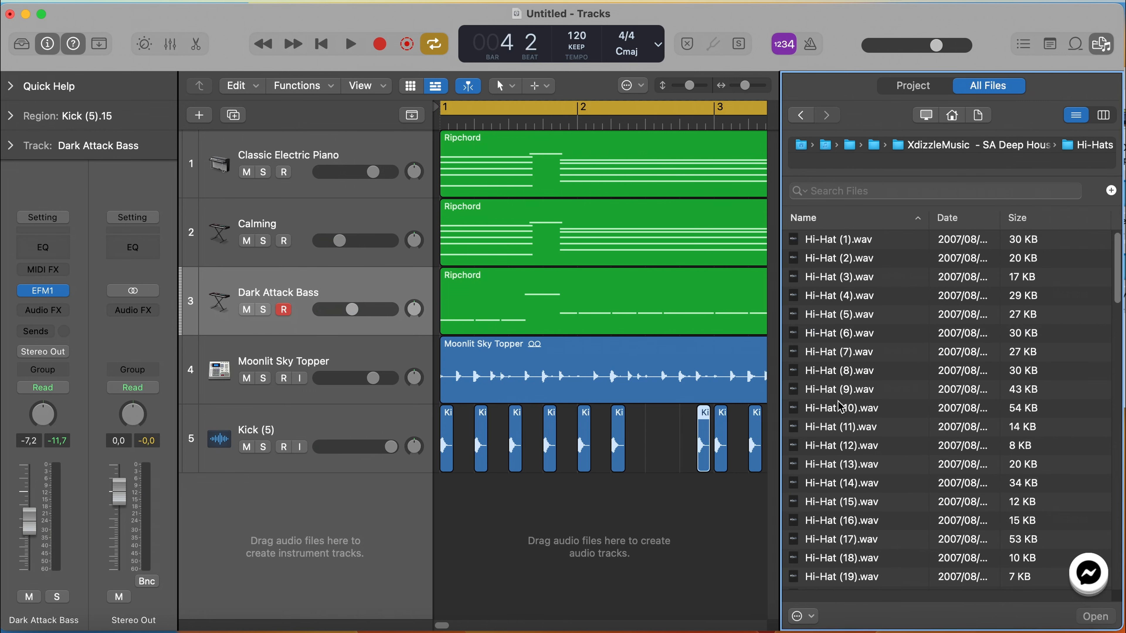
left_click(840, 408)
left_click(848, 446)
scroll(846, 447, "down", 5)
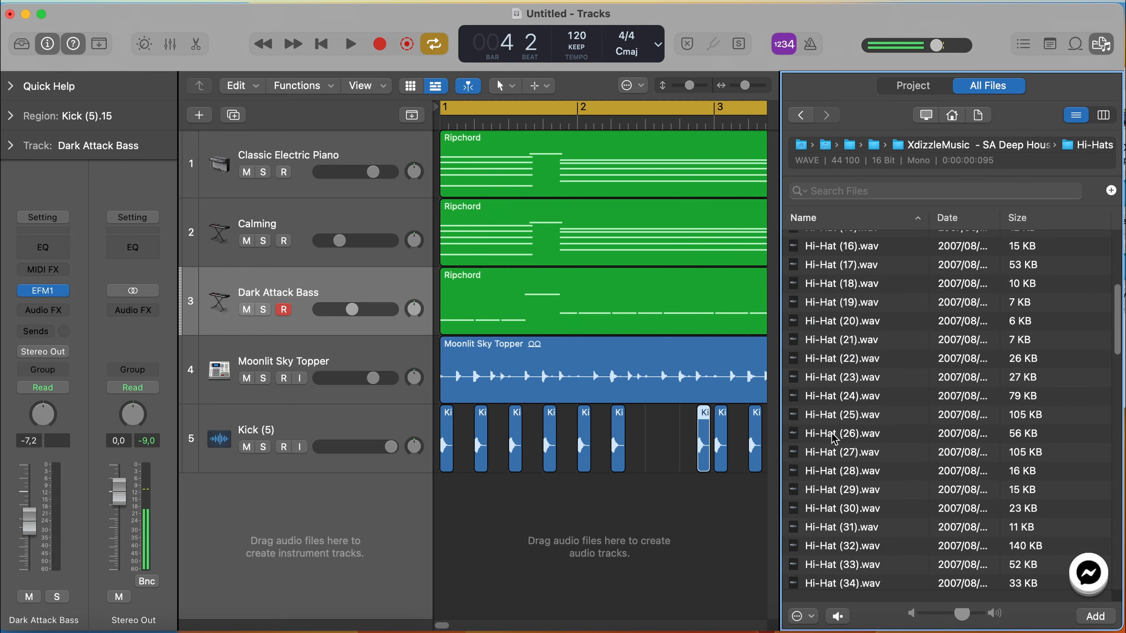
left_click(841, 415)
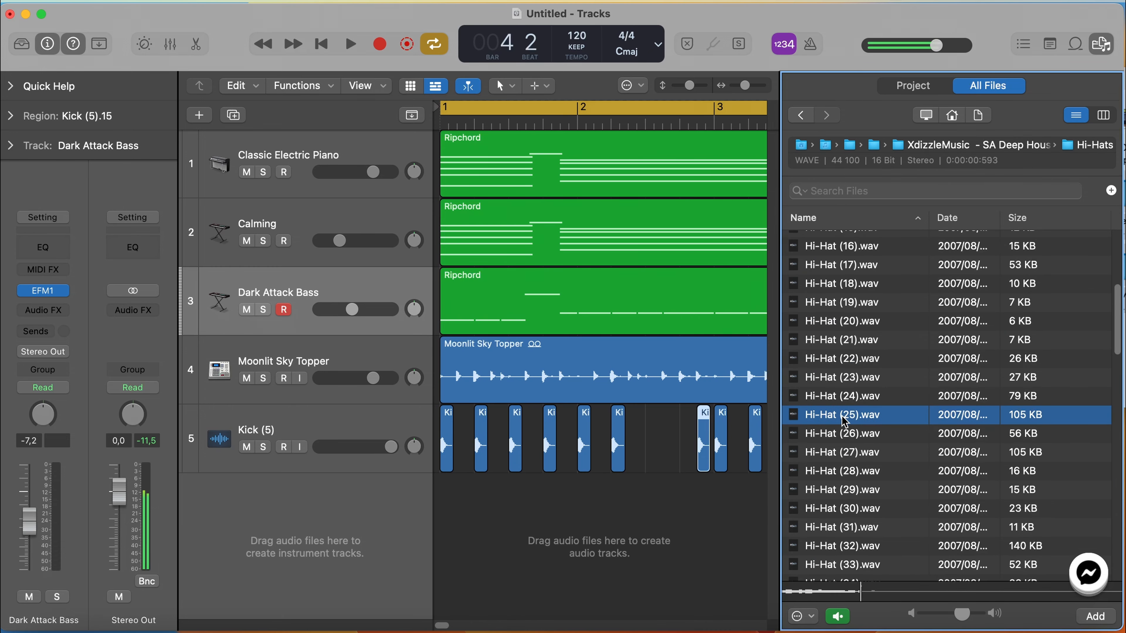
left_click_drag(841, 415, 458, 479)
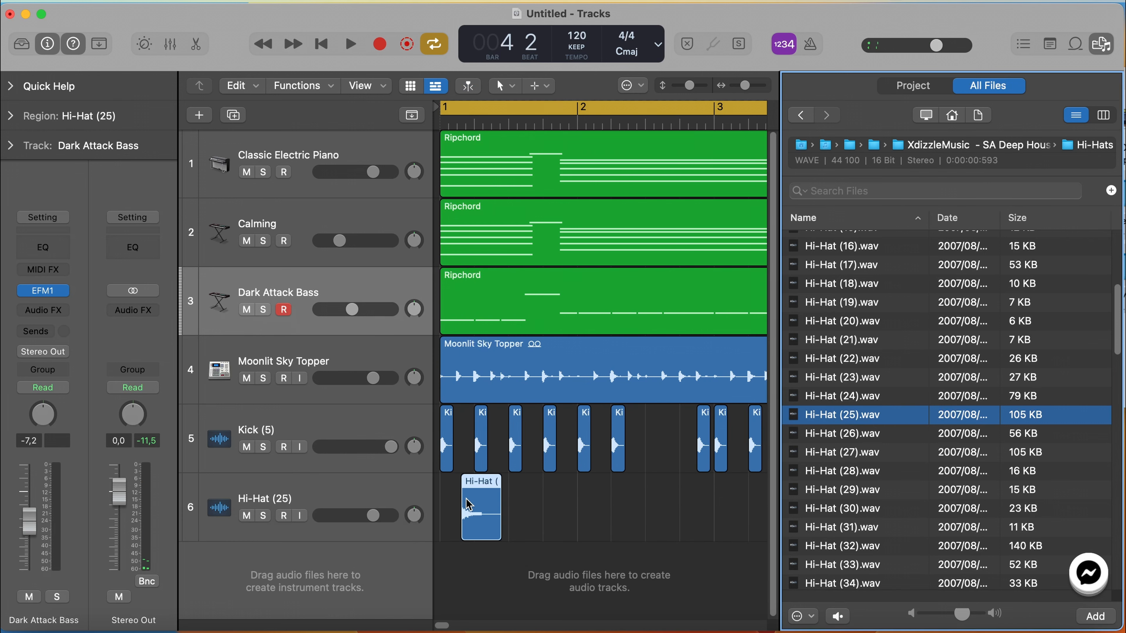
- Trim the Hi-Hat (25) region to half a beat long and play it with the pattern
key("space")
key("space")
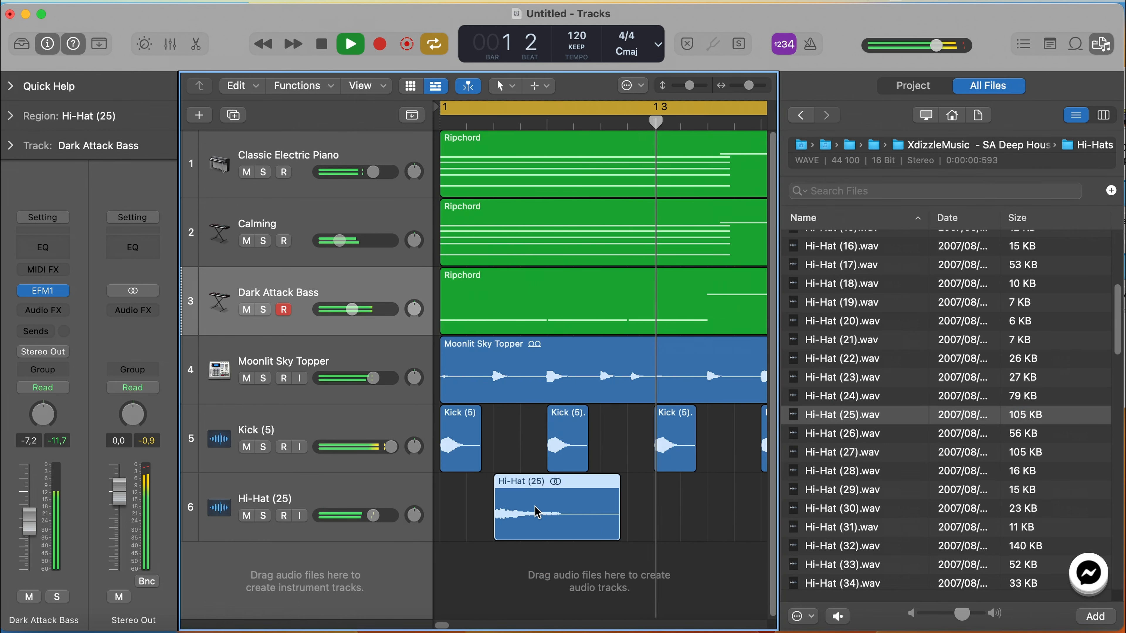
key("space")
scroll(510, 507, "left", 3)
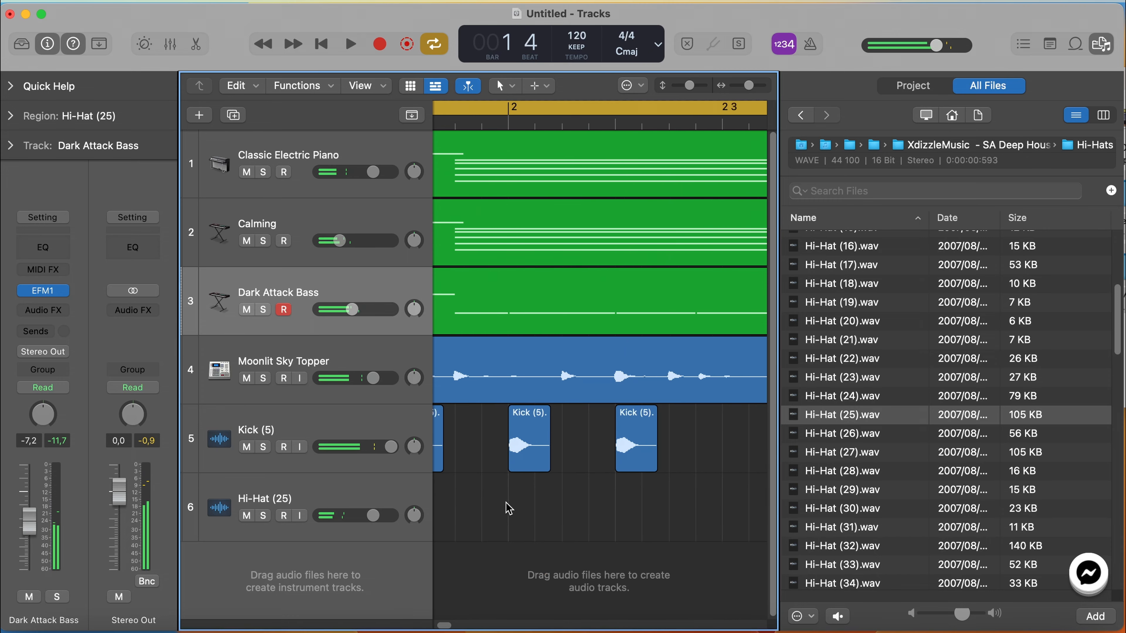
scroll(506, 508, "right", 5)
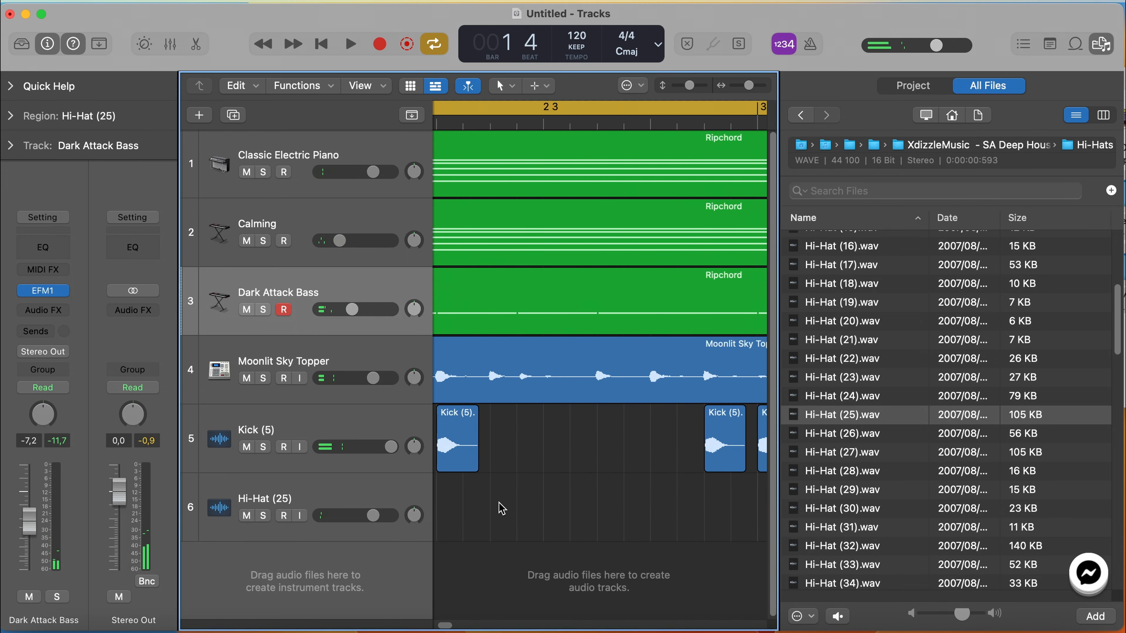
left_click_drag(449, 627, 416, 629)
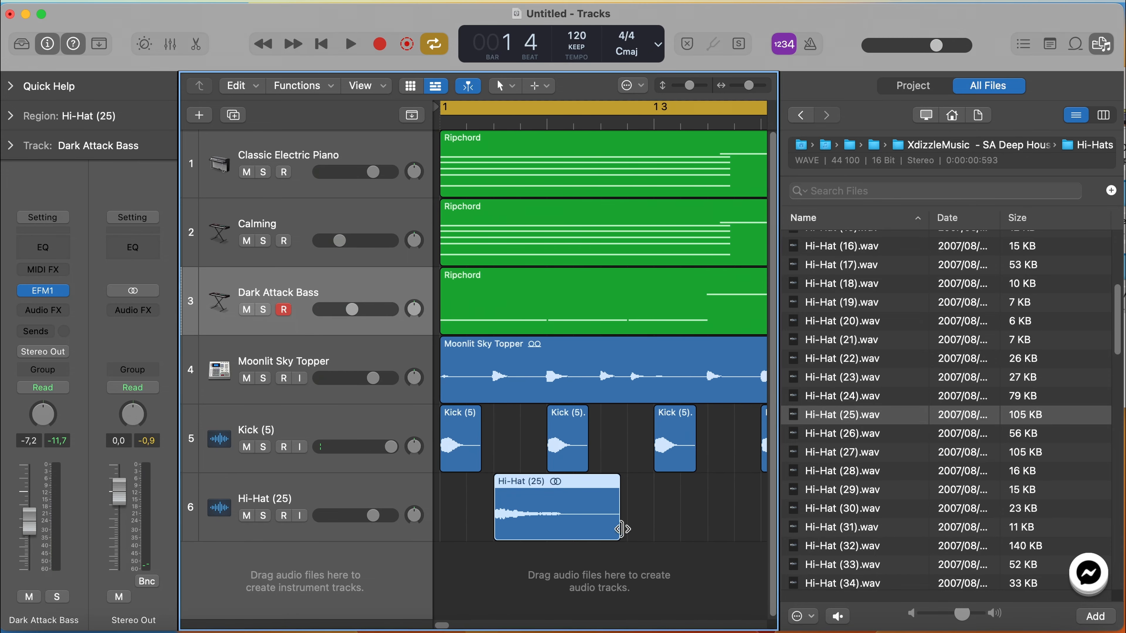
left_click_drag(616, 531, 541, 520)
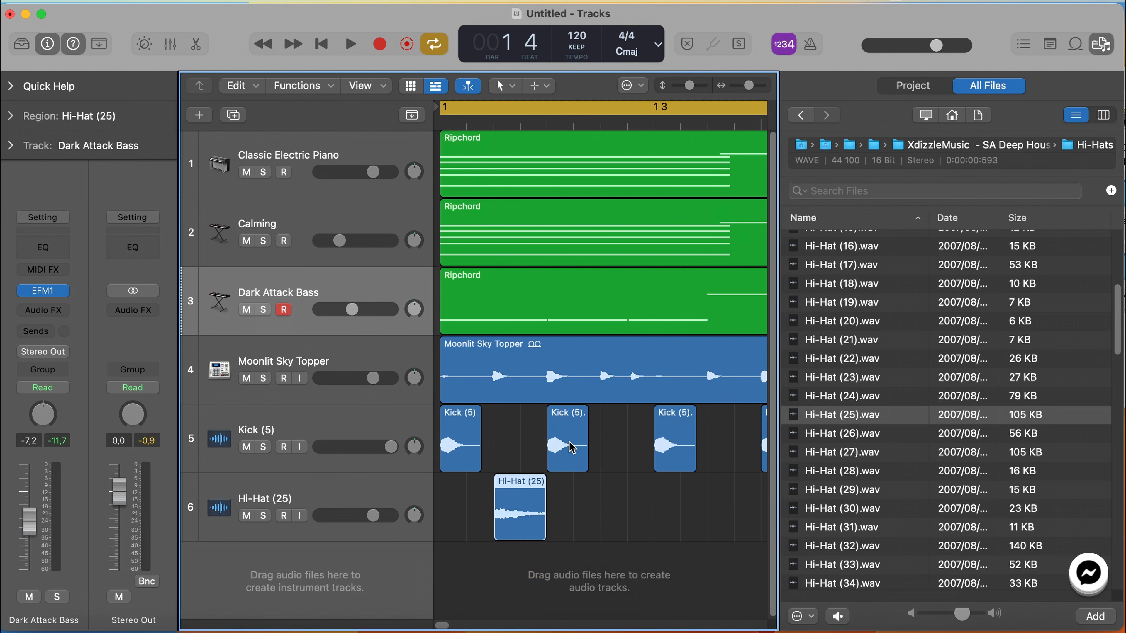
left_click(1102, 44)
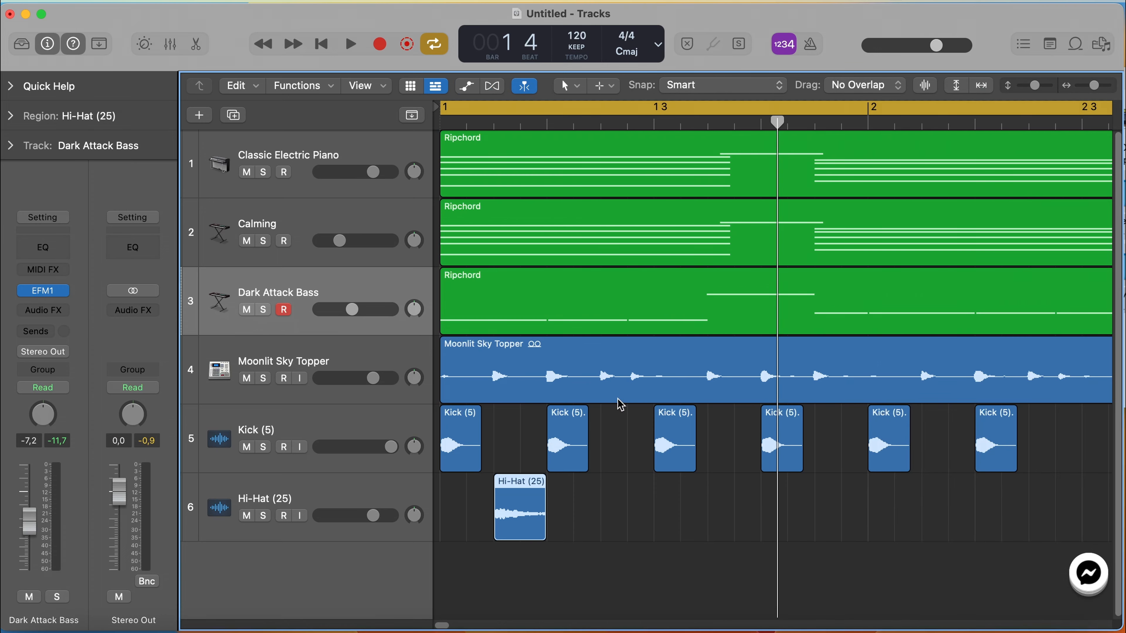
key("space")
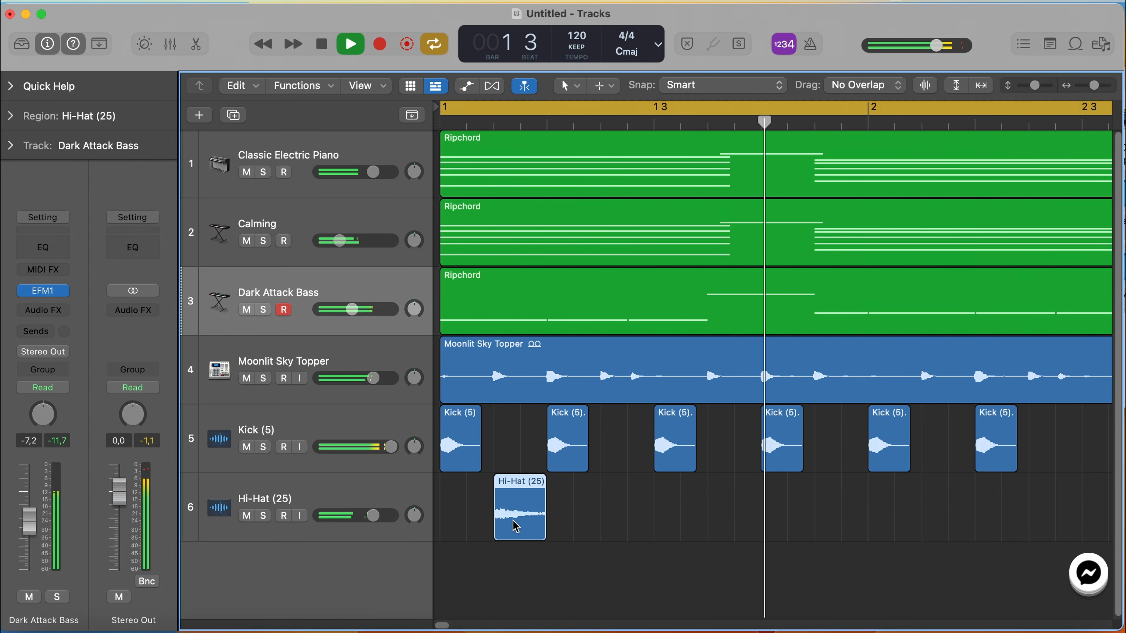
key("space")
- Copy the Hi-Hat (25) region onto every offbeat through the end of bar 4 and lower the track's volume during playback
mouse_move(517, 522)
left_mouse_down()
mouse_move(625, 521)
mouse_move(526, 516)
left_mouse_up()
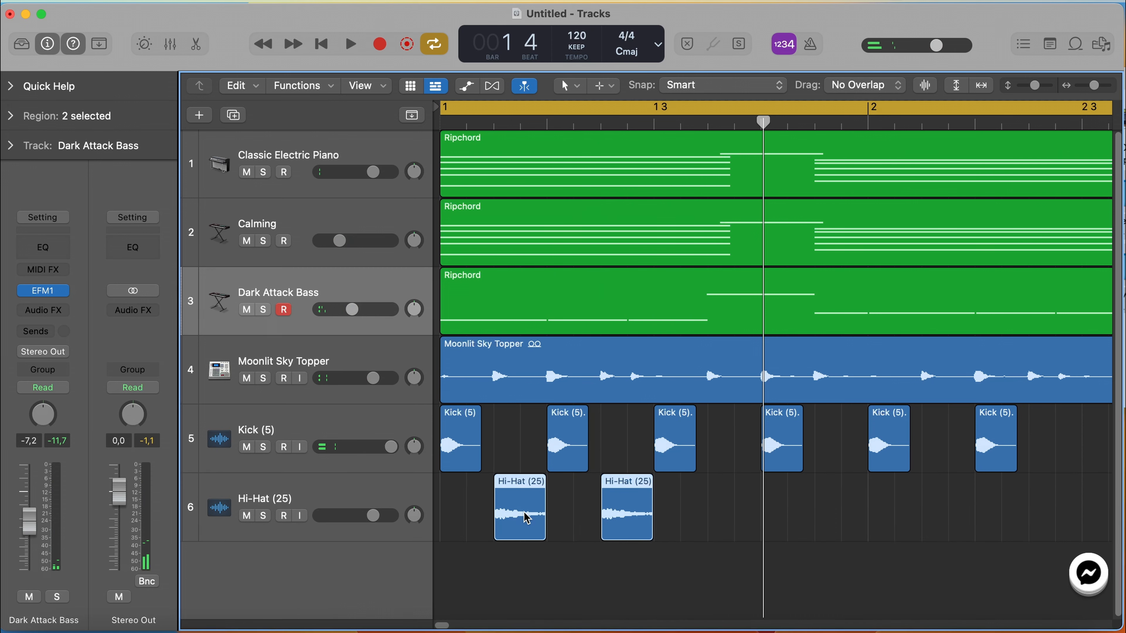
left_click_drag(646, 514, 860, 513)
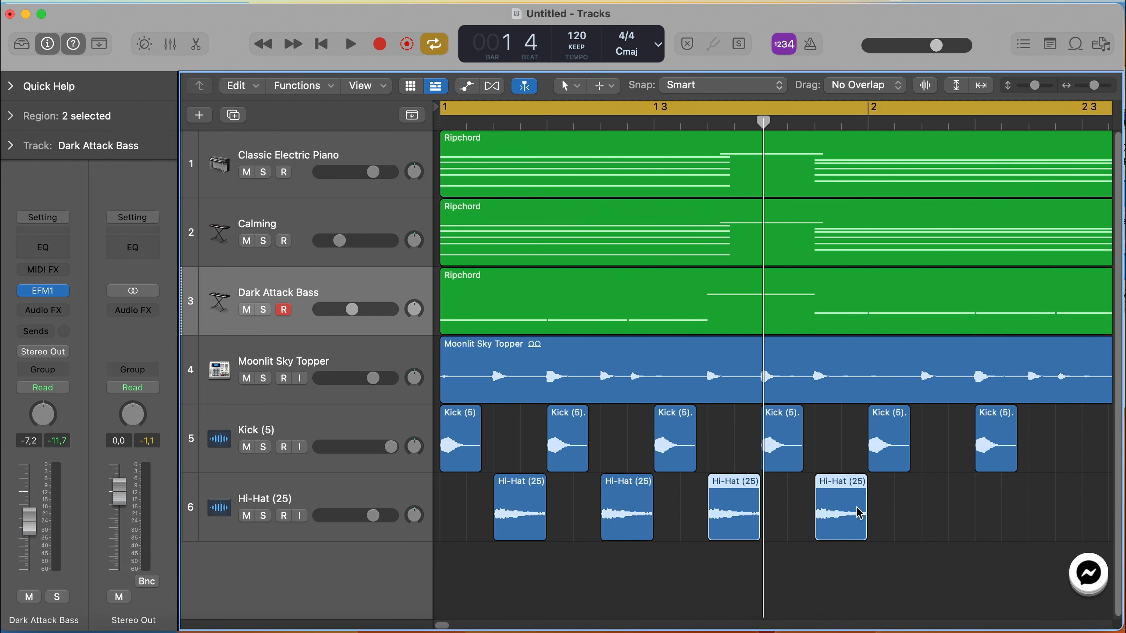
key("z")
mouse_move(649, 516)
left_mouse_down()
mouse_move(532, 509)
mouse_move(468, 492)
mouse_move(655, 516)
mouse_move(637, 513)
left_mouse_up()
left_click_drag(774, 510, 804, 520)
key("space")
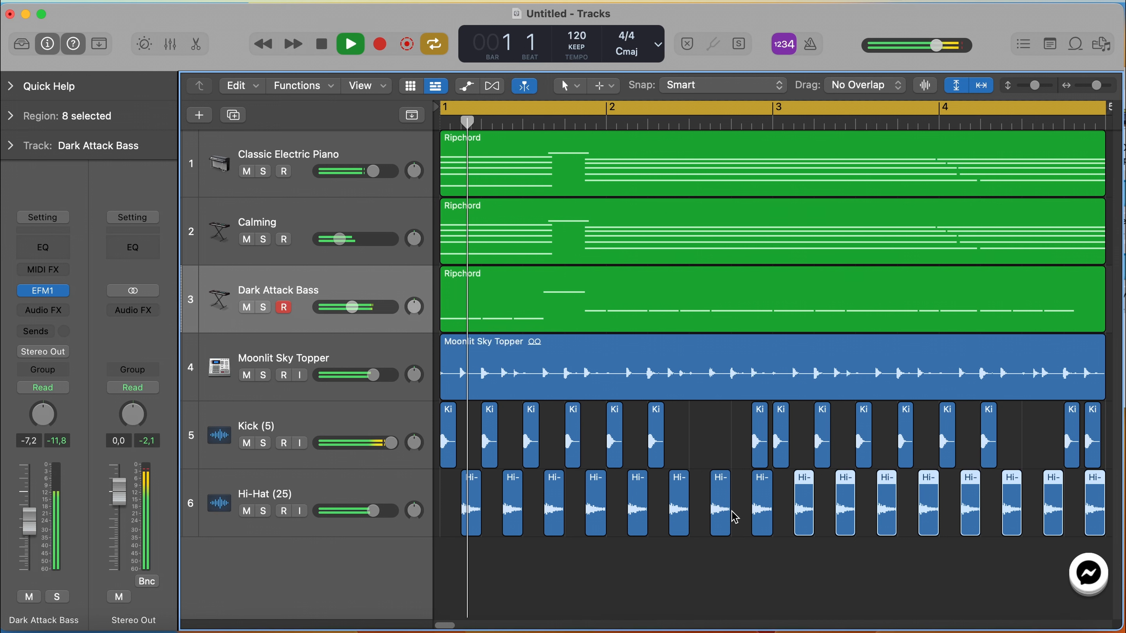
left_click_drag(373, 511, 312, 510)
key("space")
- Audition samples in the sample pack's Cymbals folder and add Cymbal (2).wav on a new track at bar 1
left_click(1101, 44)
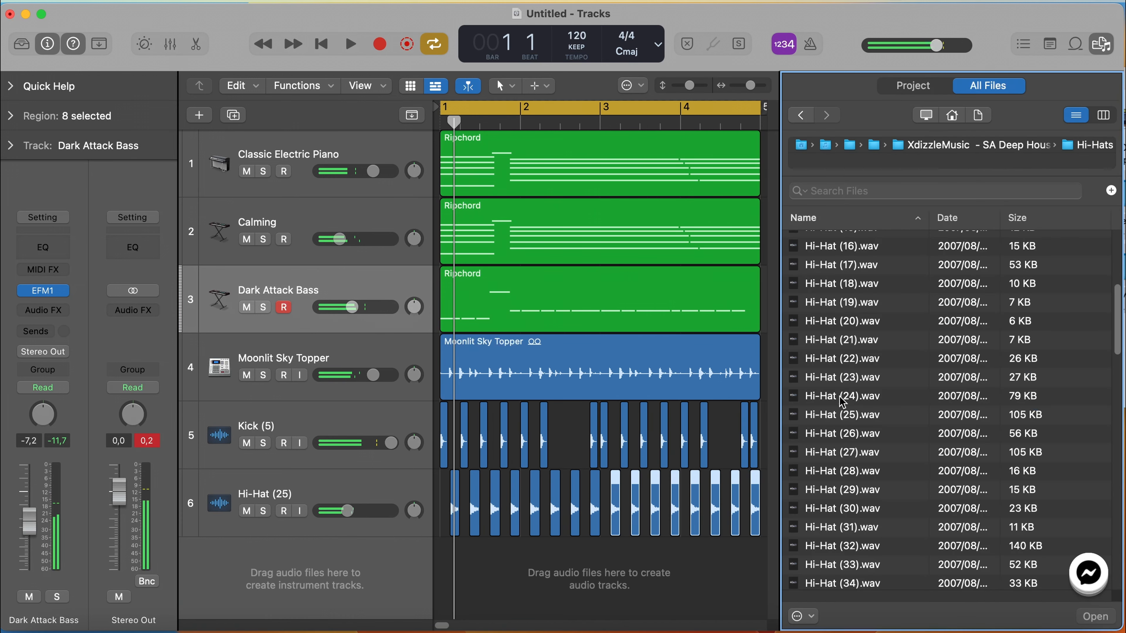
left_click(803, 115)
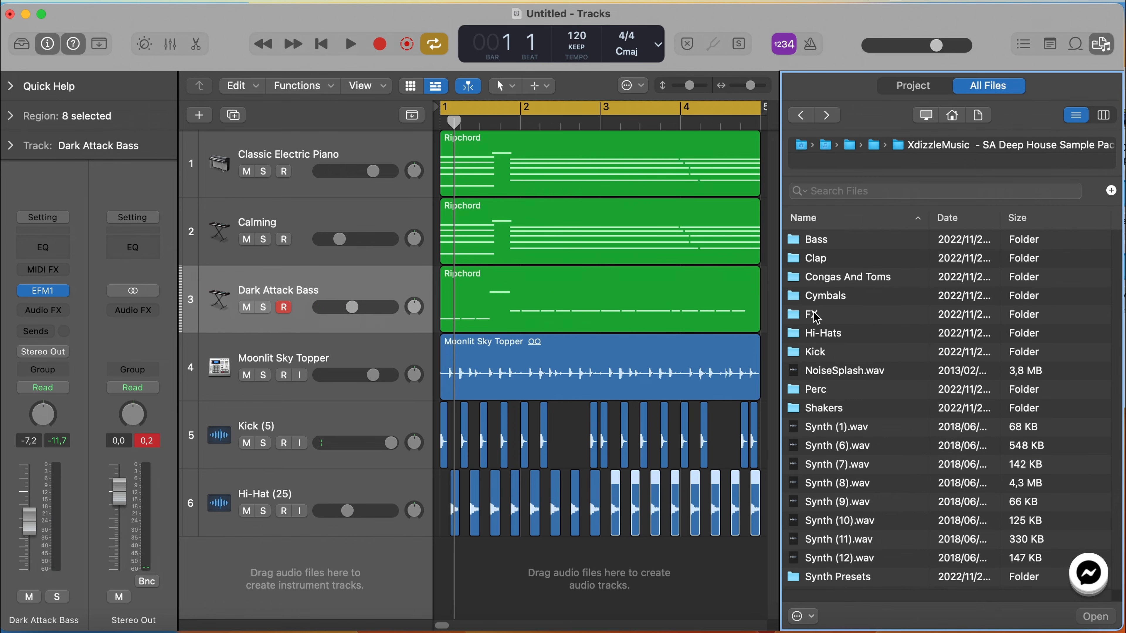
double_click(827, 295)
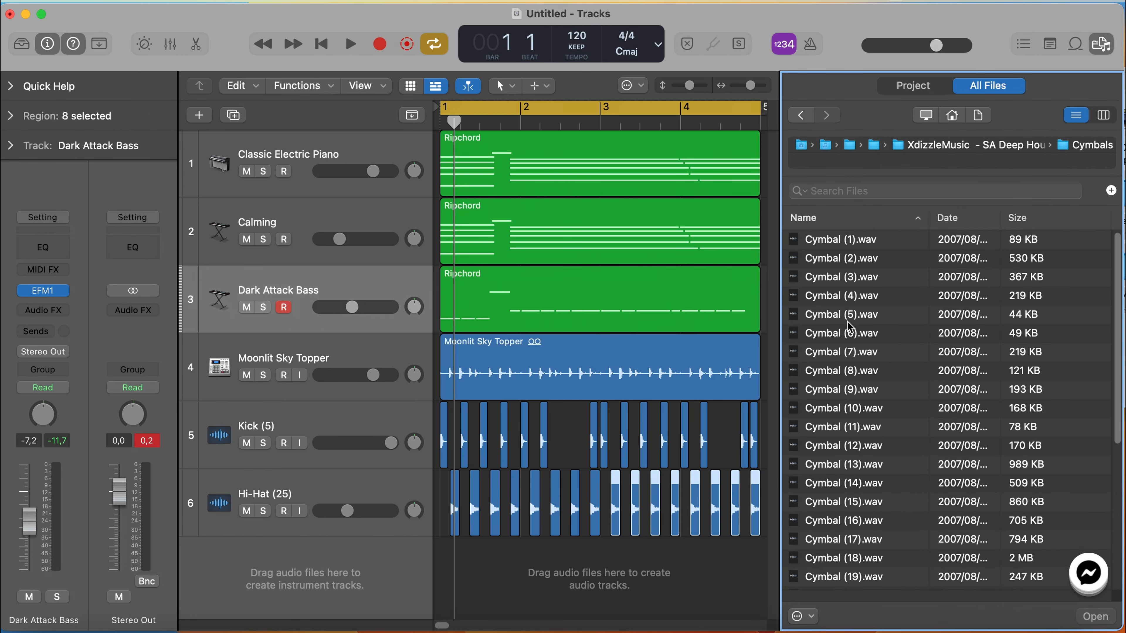
left_click(847, 322)
left_click(850, 351)
left_click(846, 389)
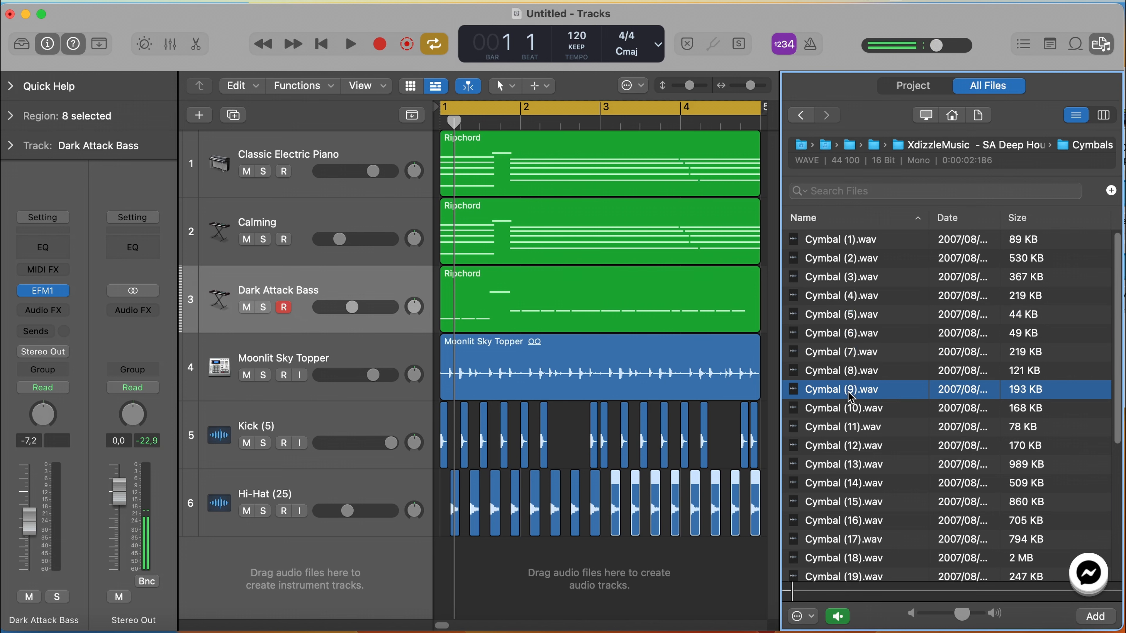
left_click(847, 426)
left_click(848, 277)
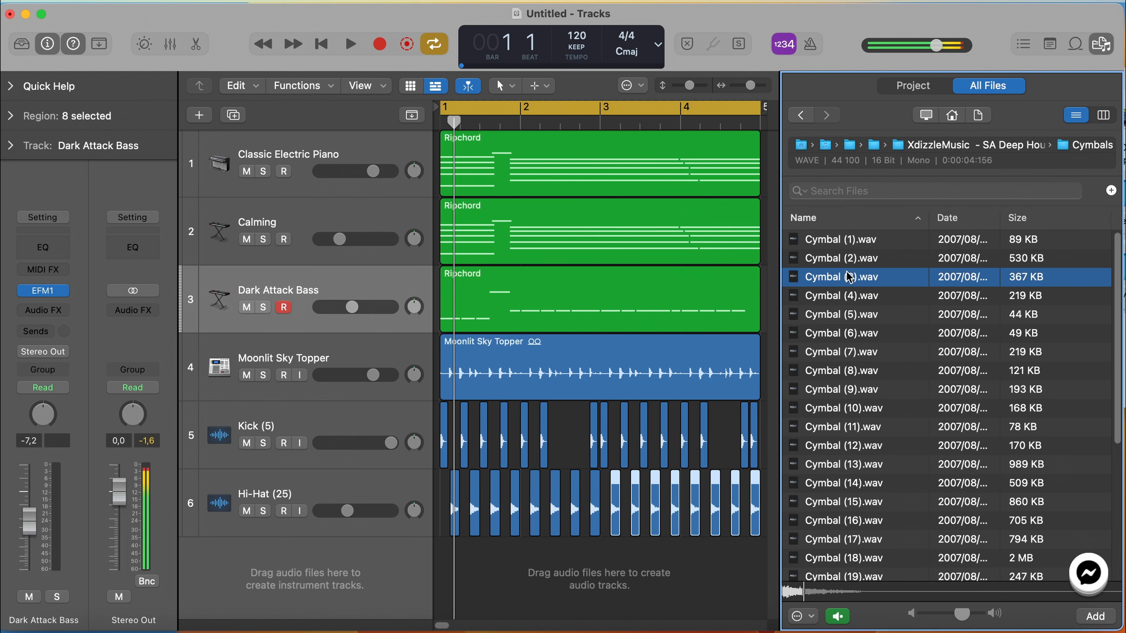
left_click(854, 259)
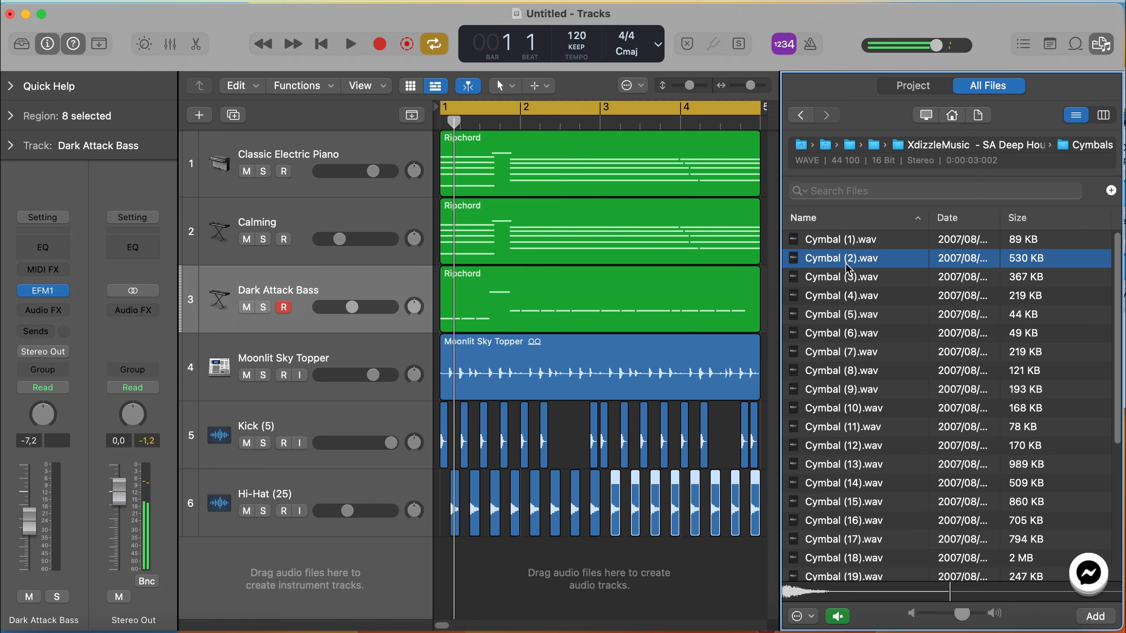
left_click_drag(782, 277, 449, 557)
- Lower the Cymbal (2) track's volume and check the level in playback
left_click(481, 509)
left_click_drag(377, 517, 334, 520)
key("space")
- Add Cymbal (10).wav on a new track at bar 3 and lower that track's volume during playback
left_click(837, 393)
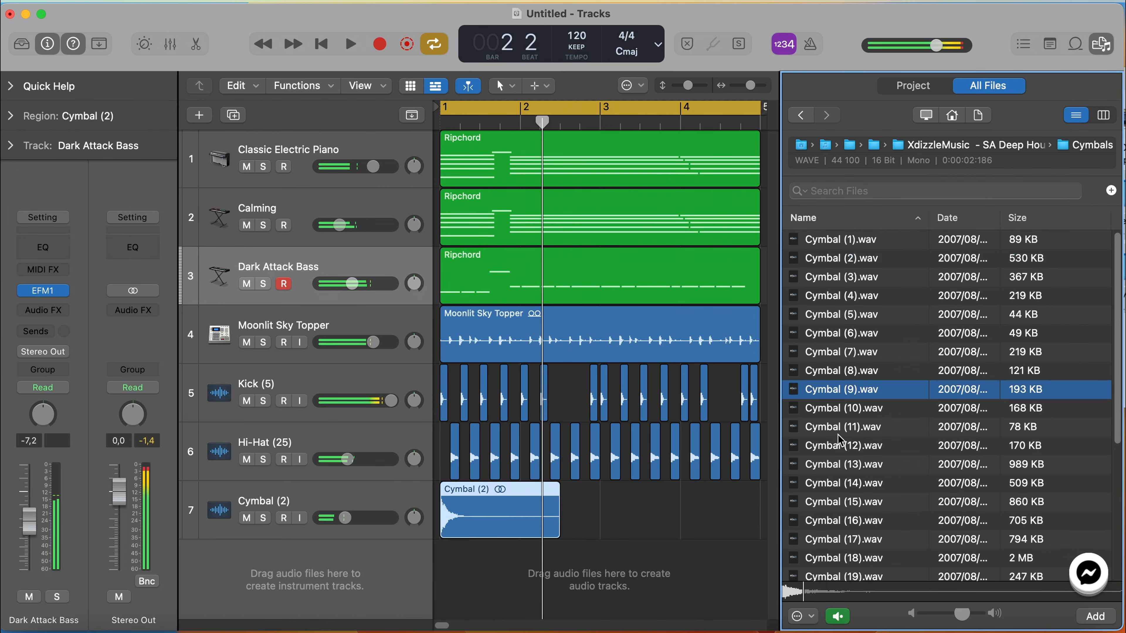
left_click(849, 408)
left_click_drag(848, 408, 603, 567)
key("space")
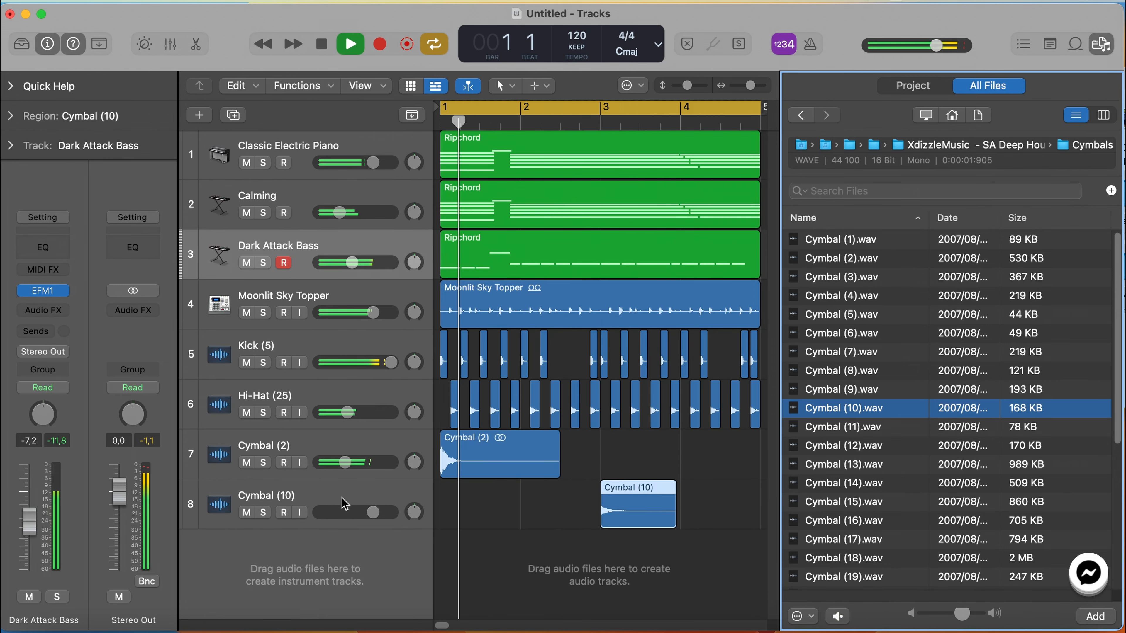
left_click_drag(373, 512, 344, 512)
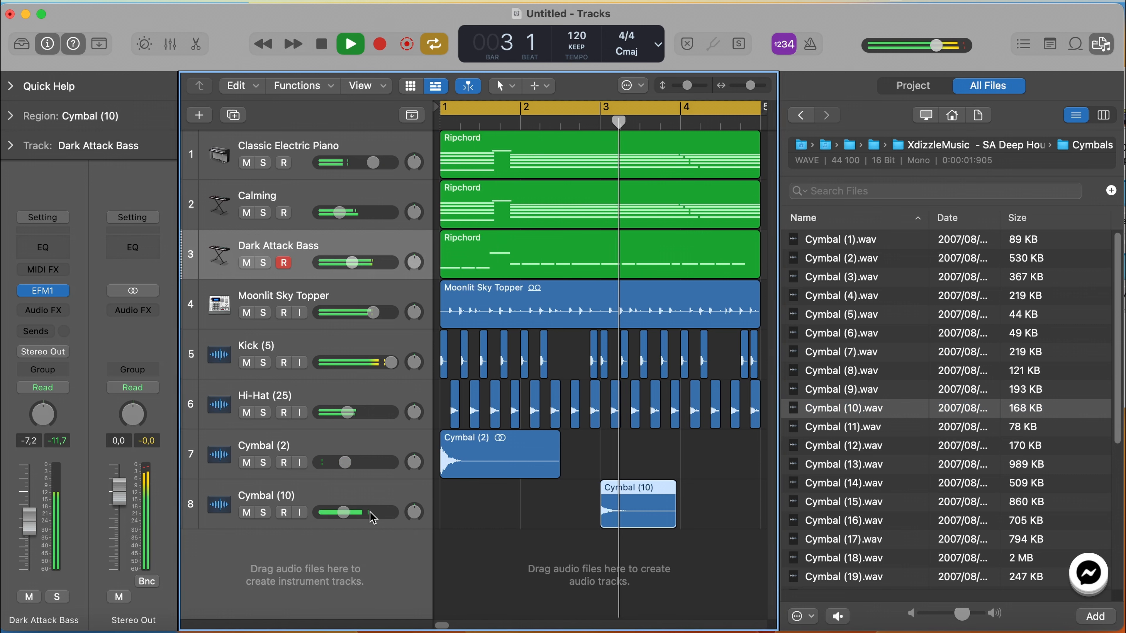
- Audition more cymbals and add the reversed-sounding Cymbal (7).wav on a new track so it ends at bar 5
left_click(811, 483)
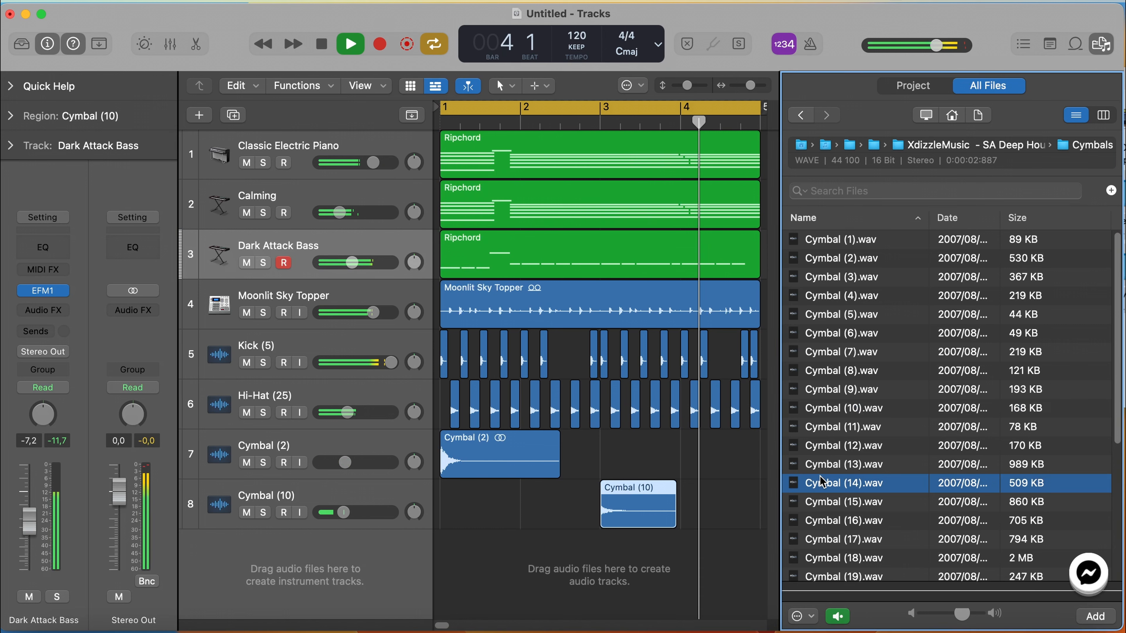
key("space")
scroll(673, 451, "right", 2)
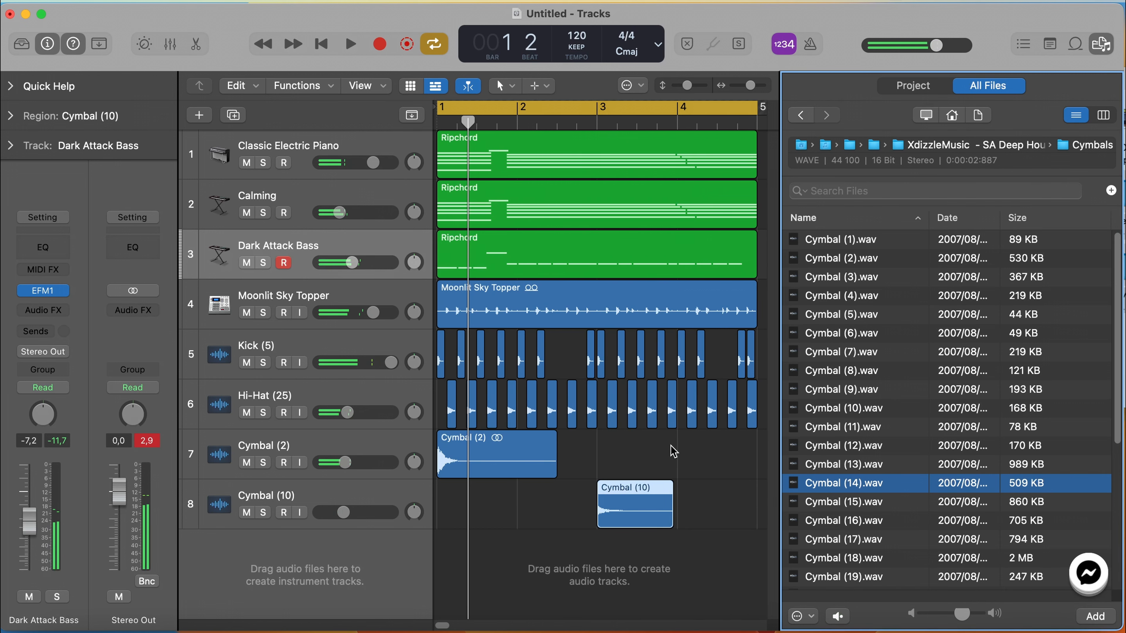
left_click(844, 333)
left_click(856, 353)
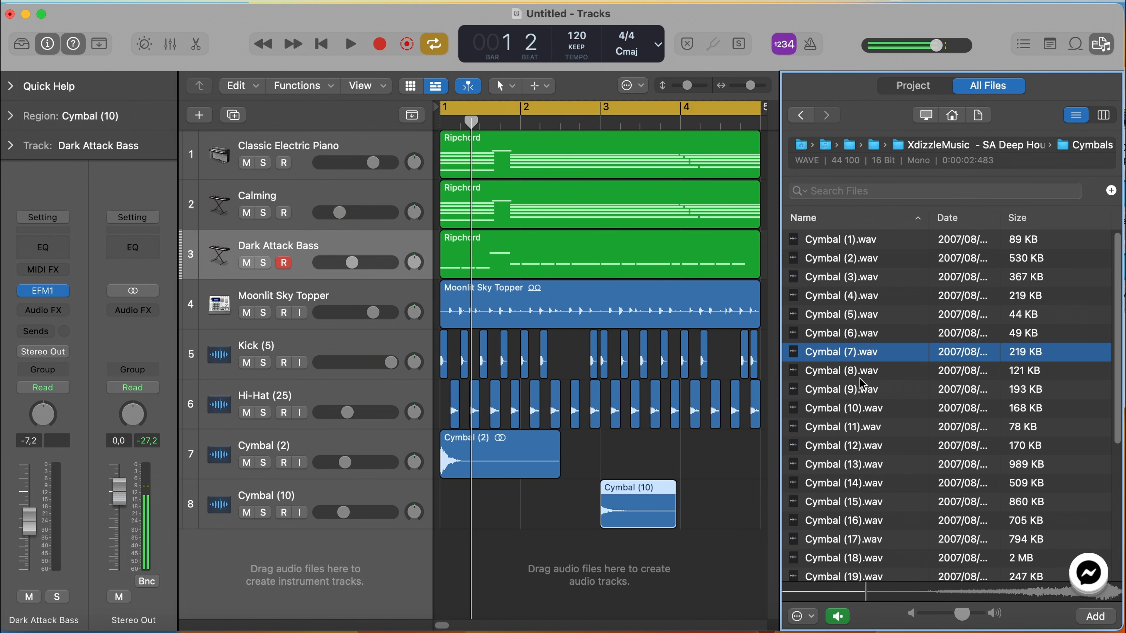
key("space")
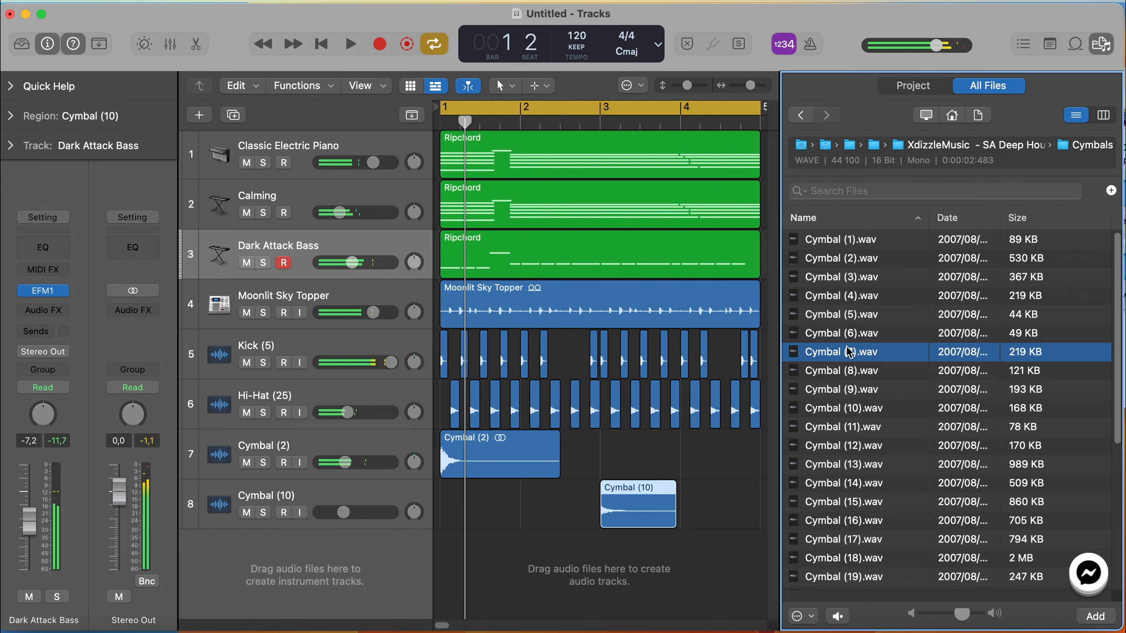
left_click_drag(848, 353, 702, 554)
- Lower the volume of the Cymbal (7) track while playing the pattern
left_click_drag(346, 520, 344, 519)
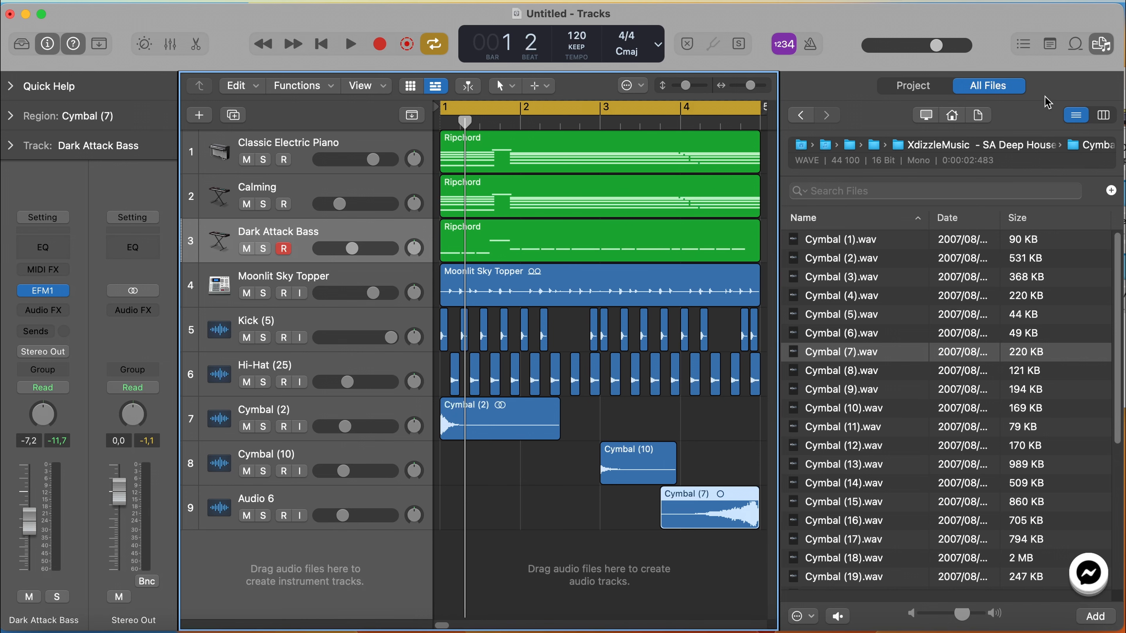
key("f")
key("space")
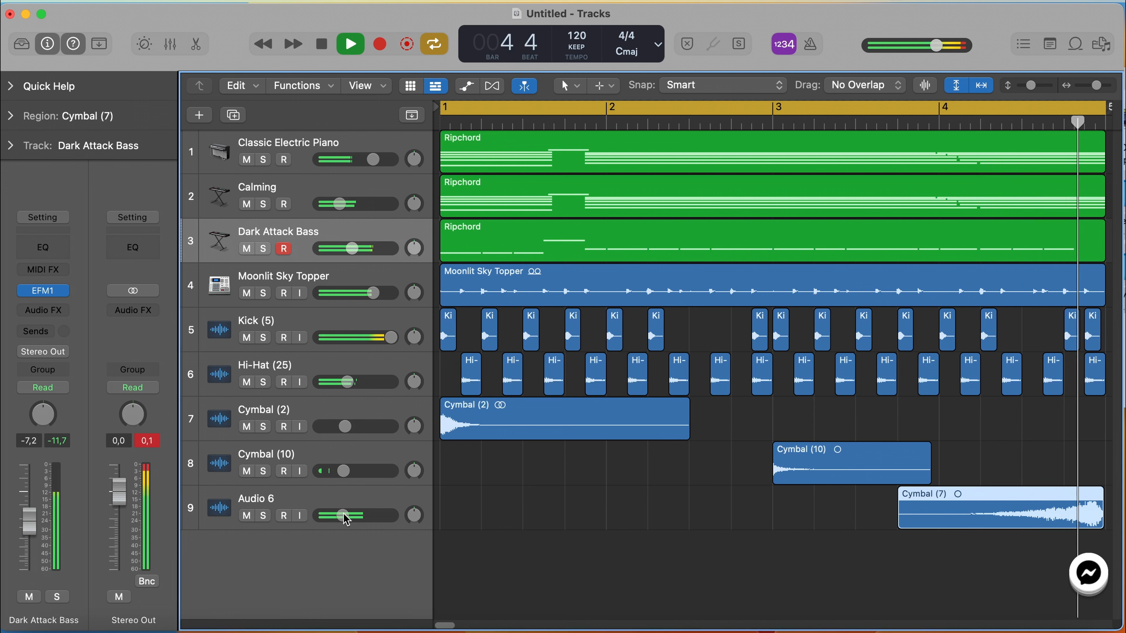
left_click_drag(343, 516, 333, 516)
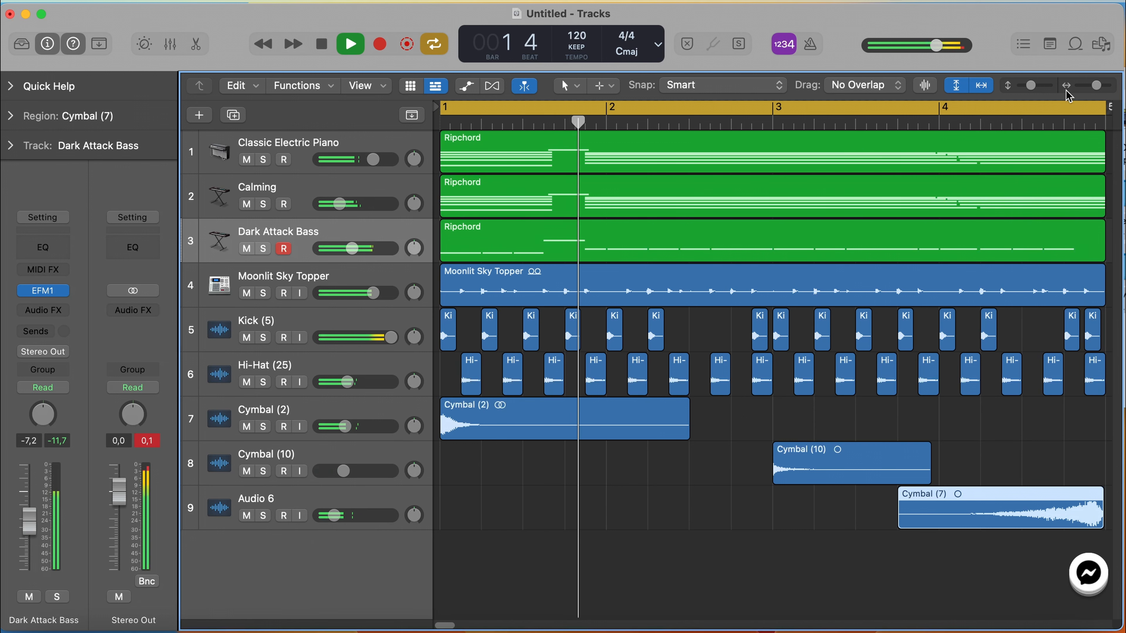
- Select all regions of the four-bar pattern and duplicate them on every track starting at bar 5
left_click_drag(1096, 87, 1081, 91)
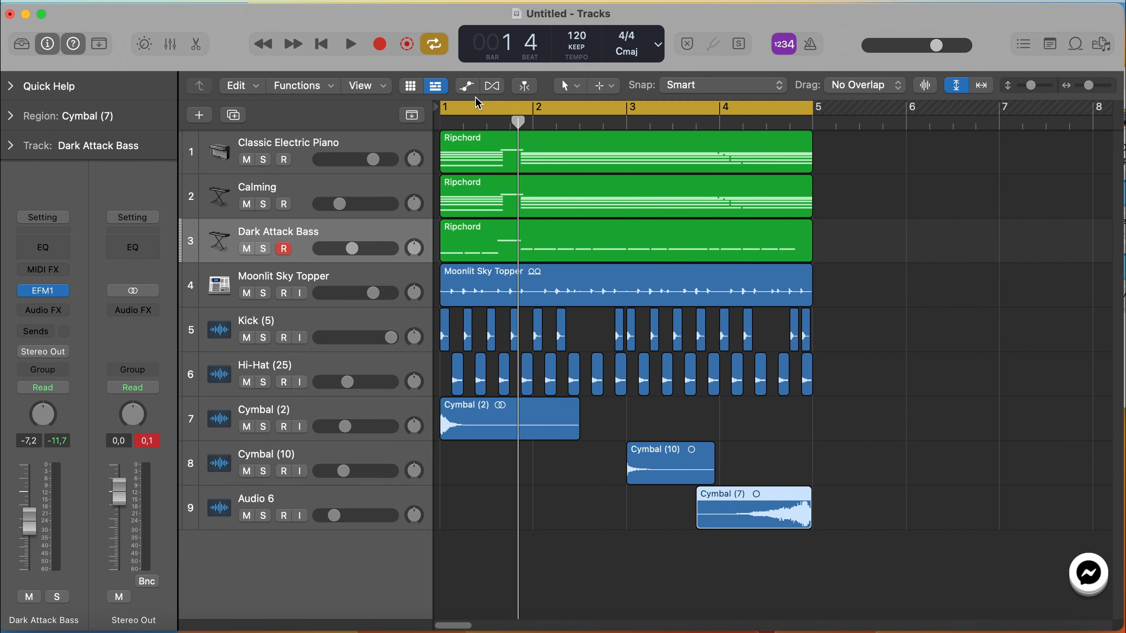
left_click(565, 86)
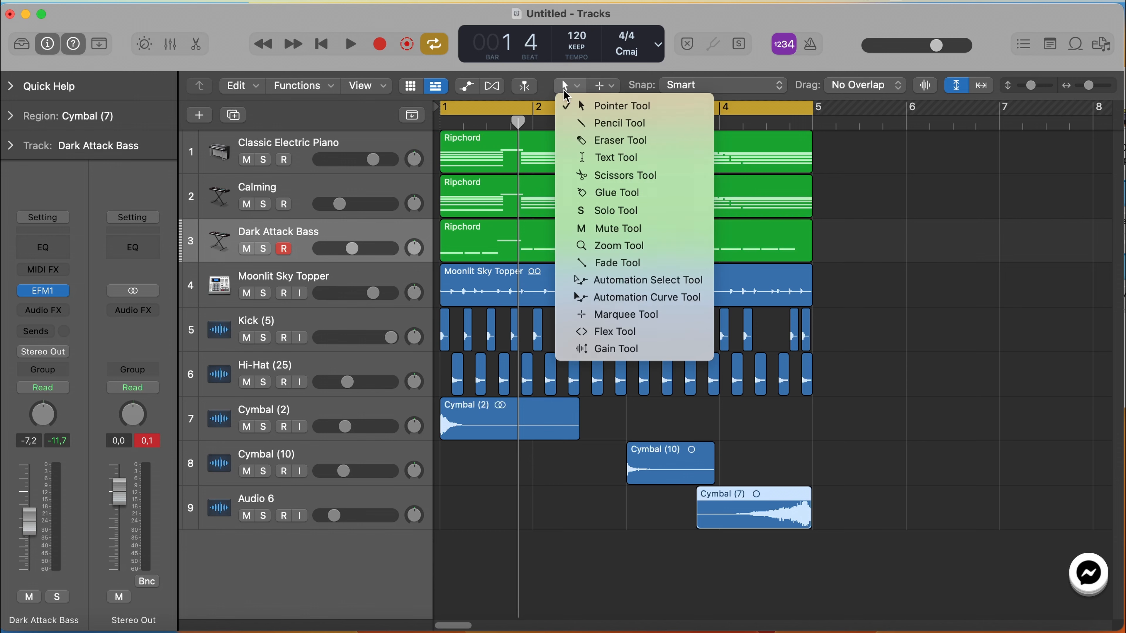
left_click(883, 251)
left_click_drag(851, 514, 849, 172)
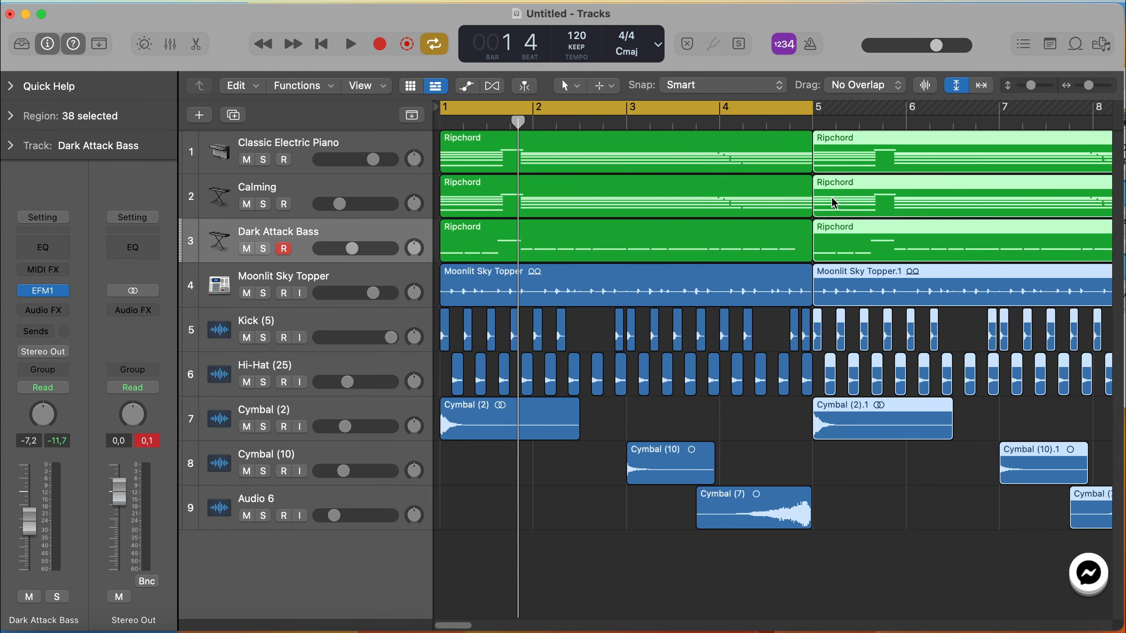
- Delete the first Cymbal (7) region ending at bar 5 and extend the cycle range to bar 9
left_click(838, 506)
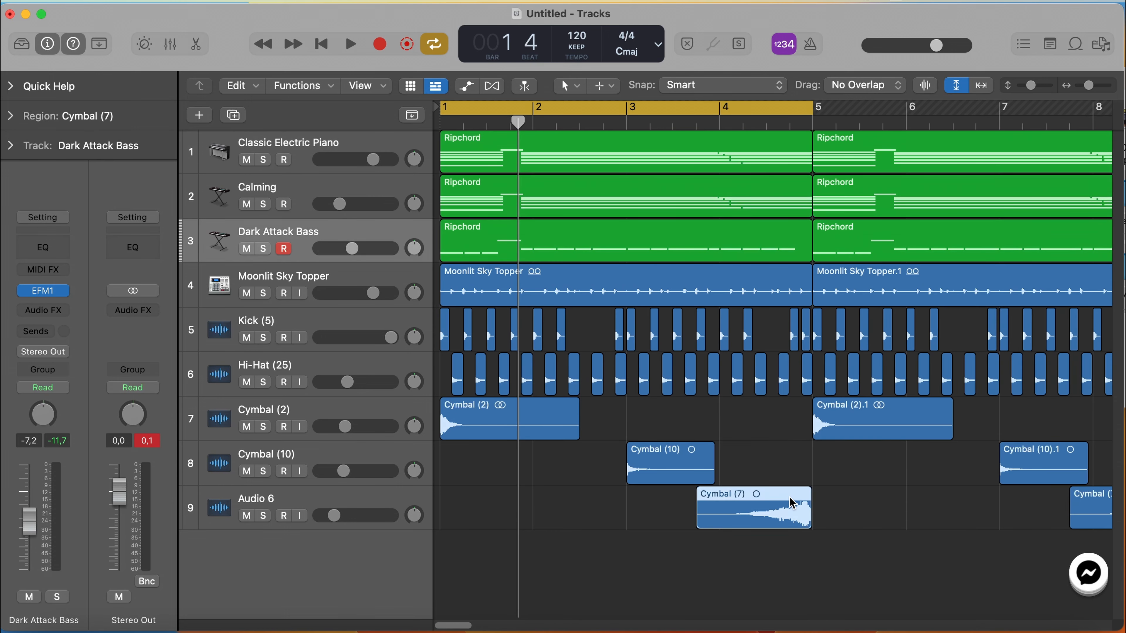
key("Delete")
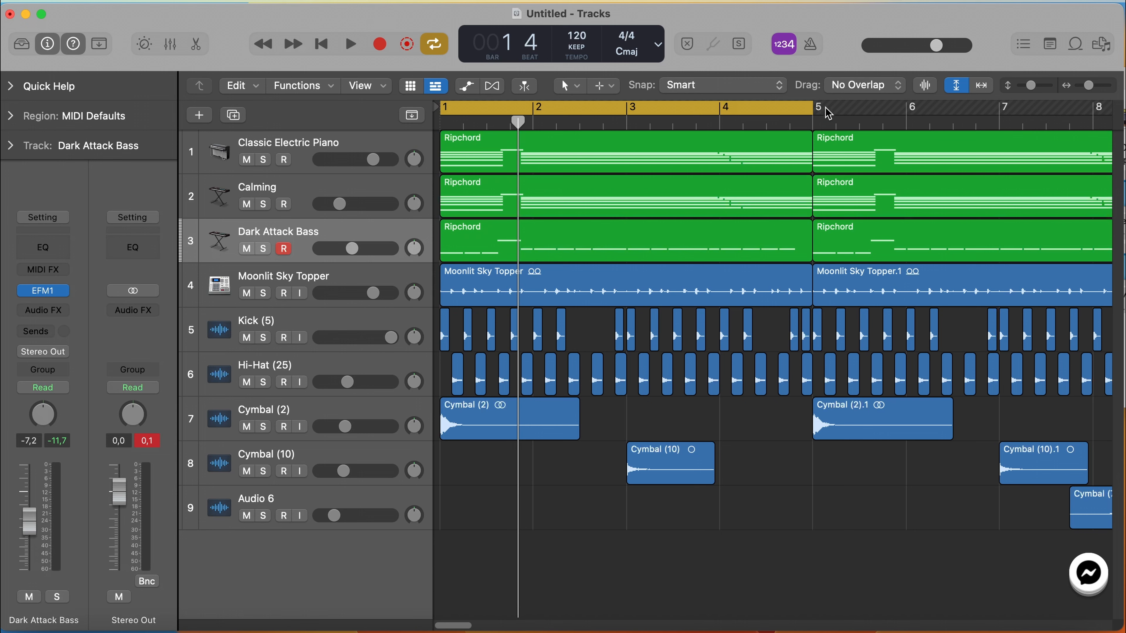
left_click(979, 86)
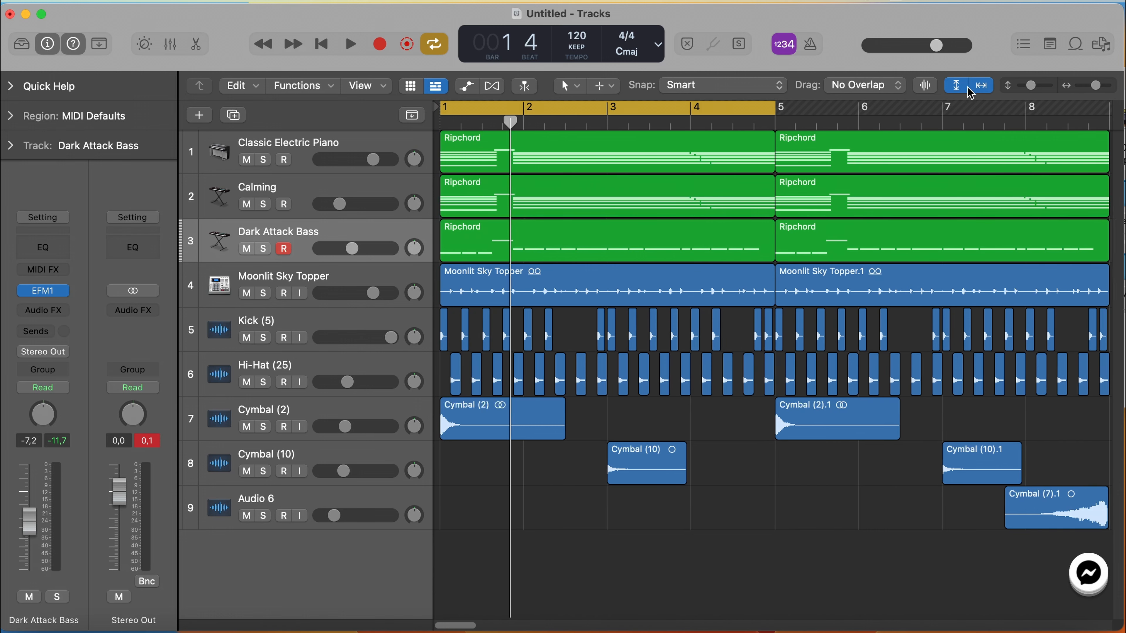
left_click_drag(772, 109, 1061, 115)
- Fill the kick gap in bar 6 by copying the two preceding kick regions to beats 3 and 4, and play the pattern
left_click_drag(860, 336, 827, 330)
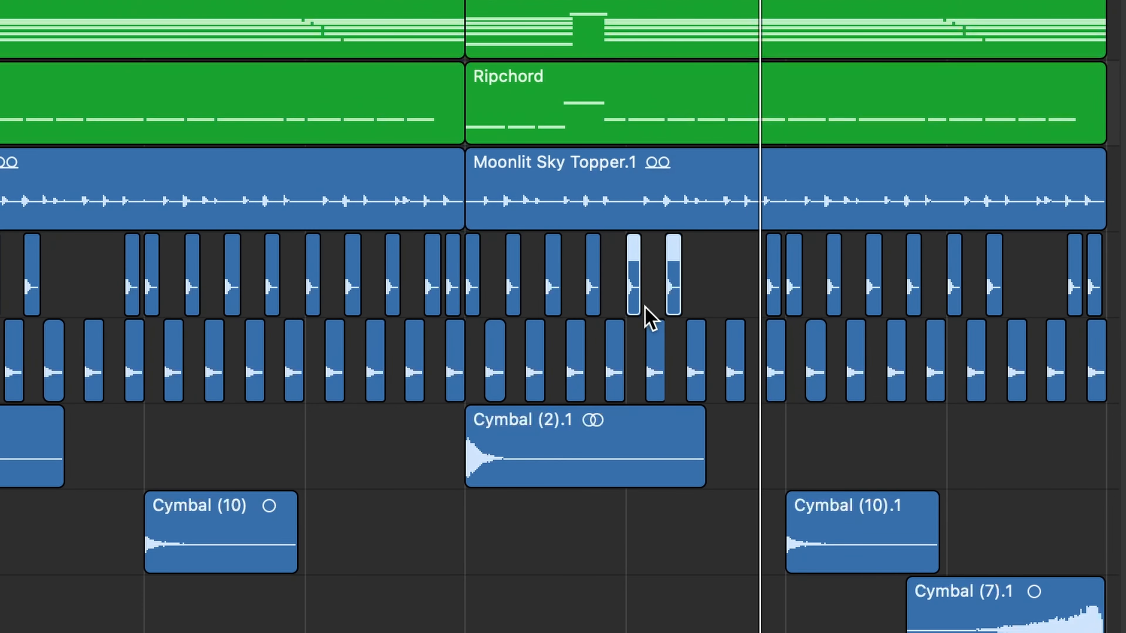
left_click_drag(633, 311, 702, 307)
key("space")
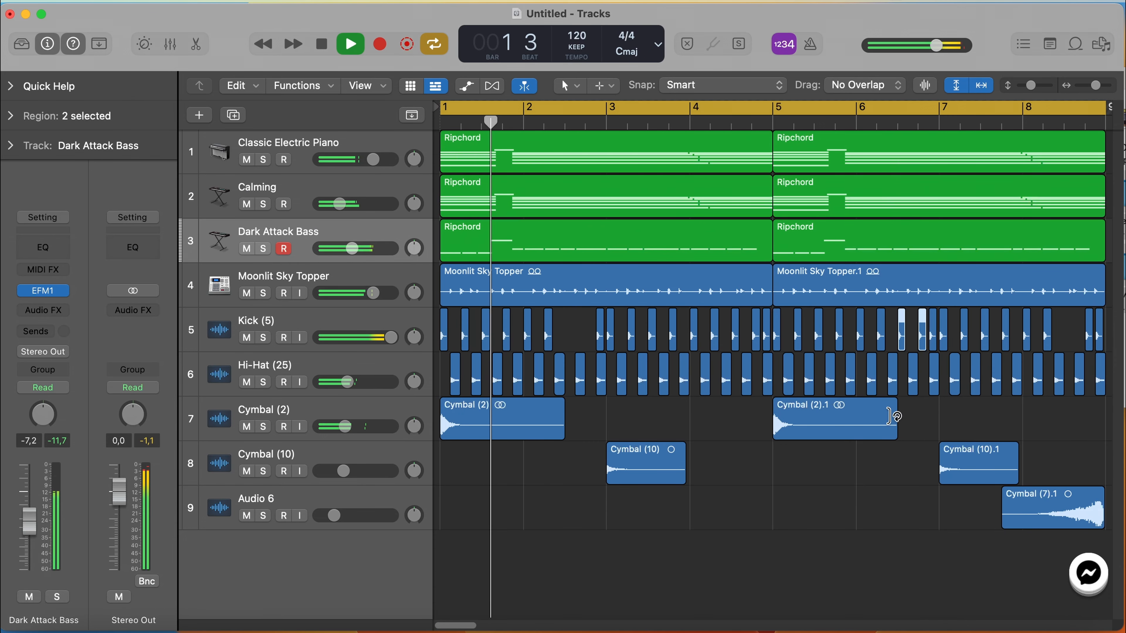
- Copy the Cymbal (10) region at bar 3 to one beat before bar 5 on the same track
left_click(895, 496)
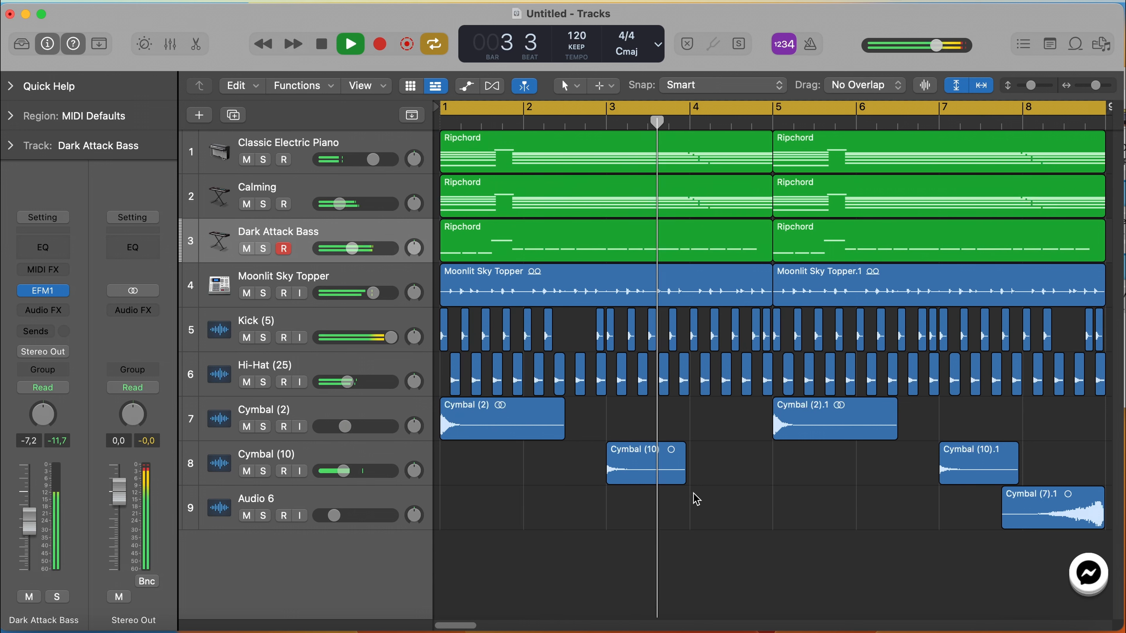
left_click(653, 479)
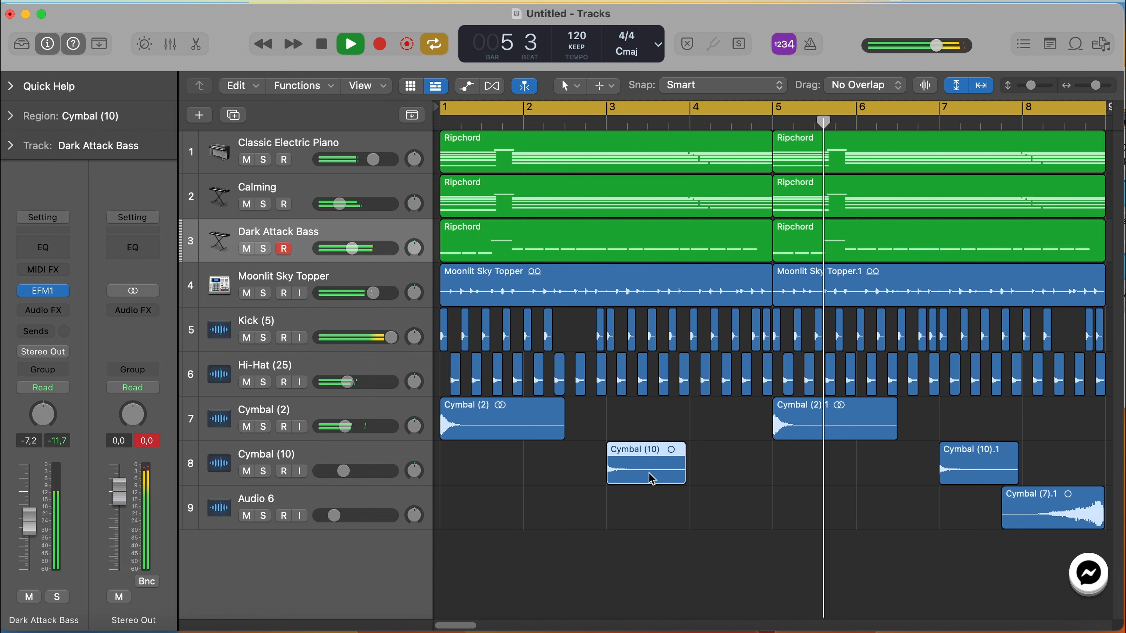
left_click_drag(652, 479, 797, 478)
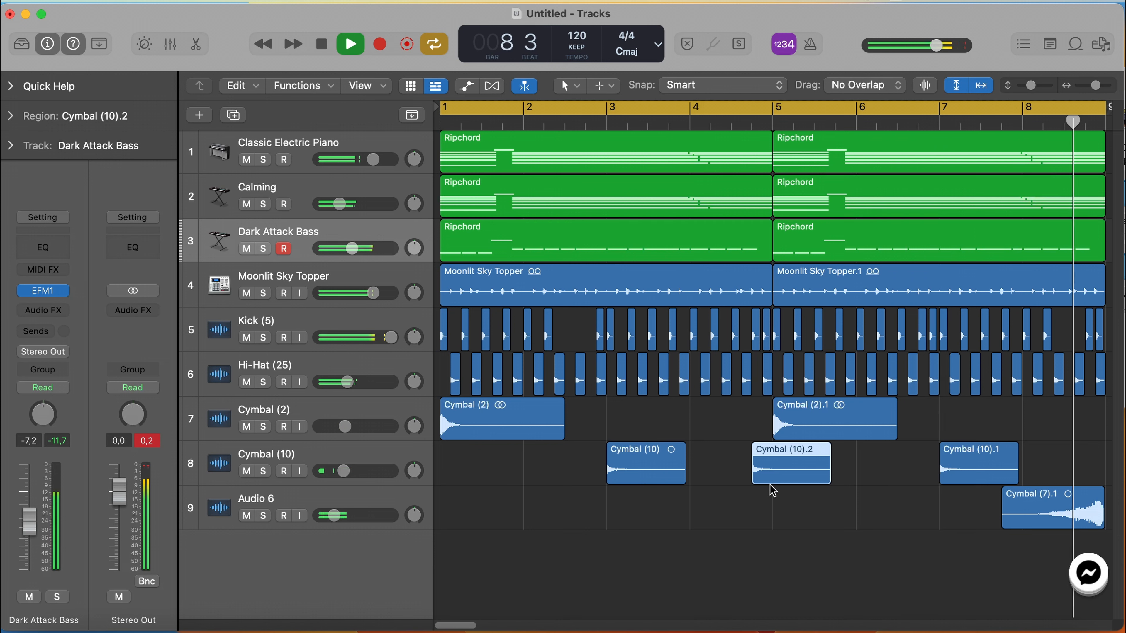
- Move the first Cymbal (10) region to half a beat before bar 3 and the last one to beat 4 of bar 6
key("space")
left_click_drag(649, 471, 639, 473)
key("space")
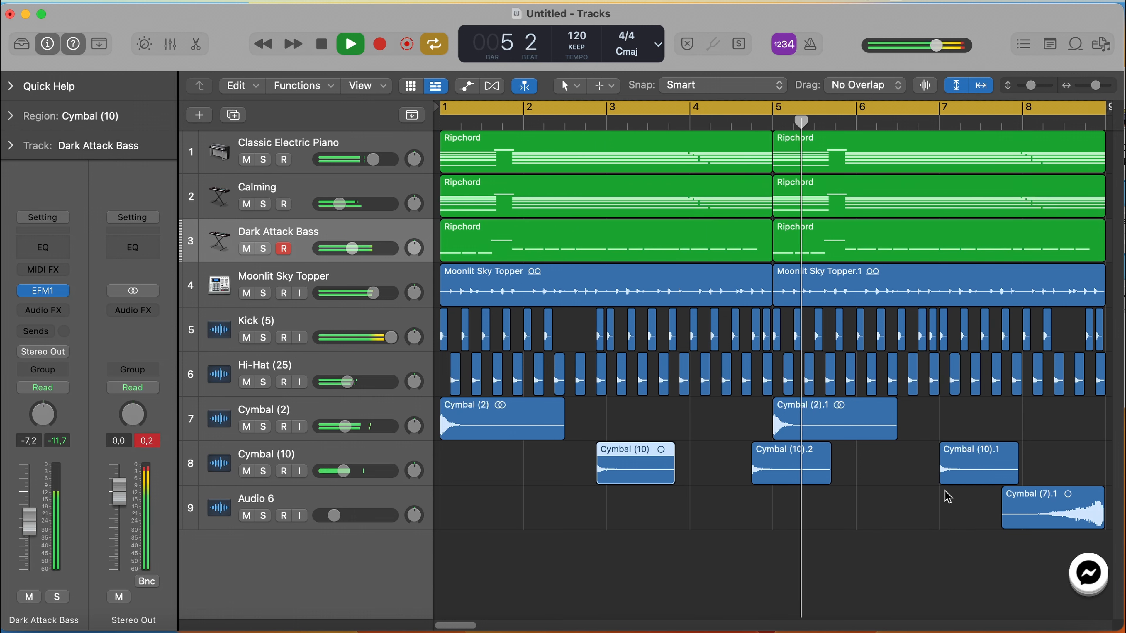
left_click_drag(962, 479, 945, 480)
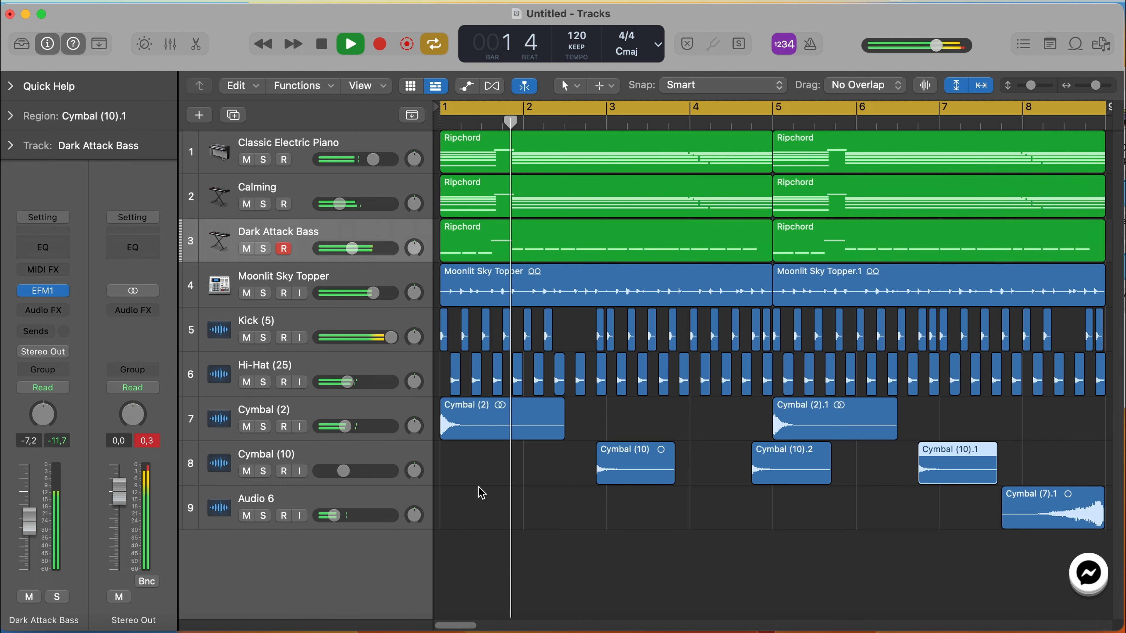
- Listen to the pattern with the Moonlit Sky Topper track muted, and unmute it to compare
left_click(247, 294)
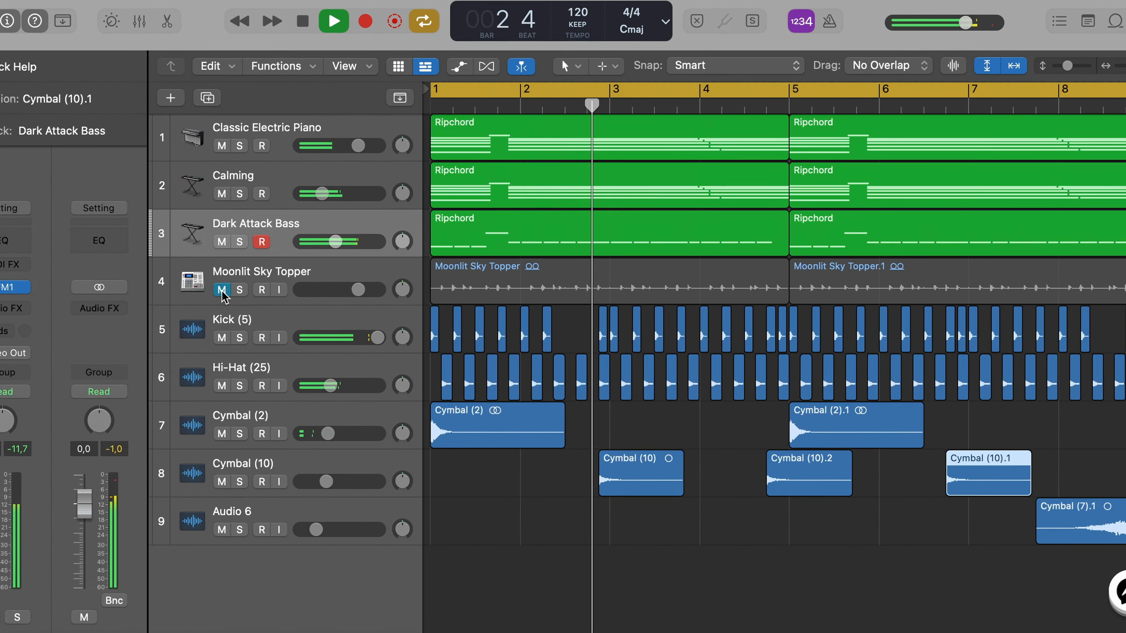
key("space")
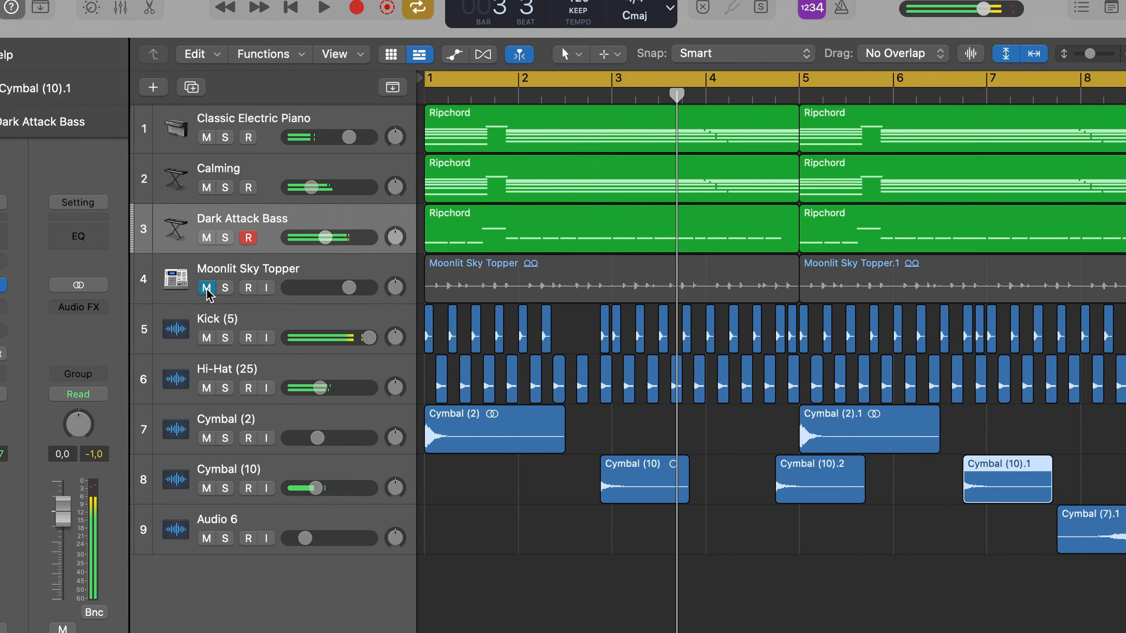
left_click(207, 288)
key("Return")
key("space")
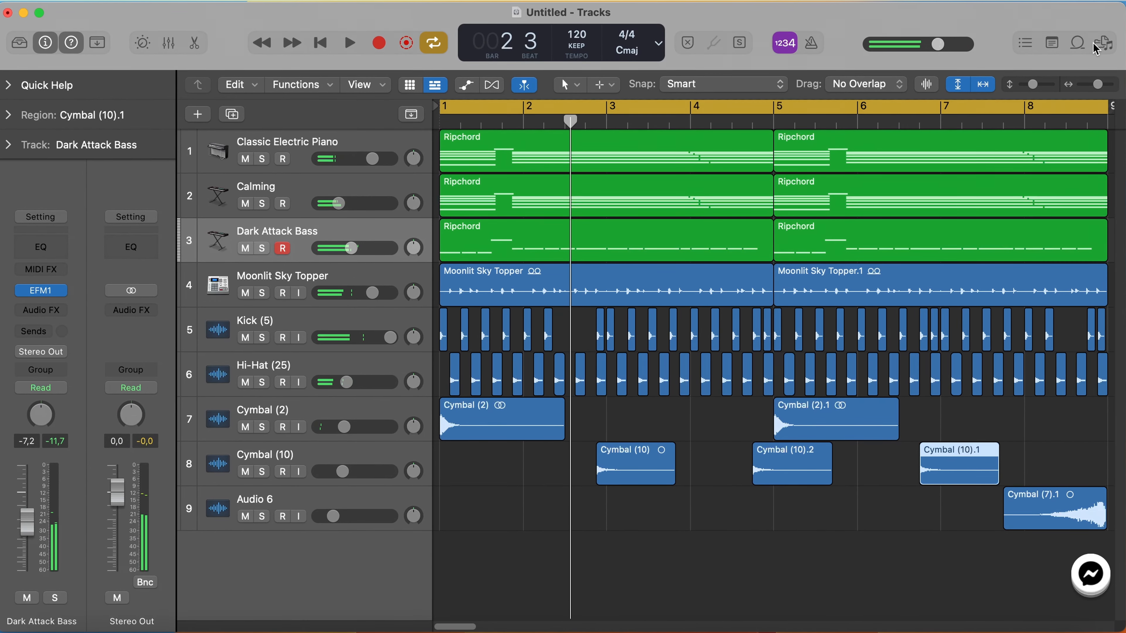
- Browse the sample pack's Clap folder, audition claps, and add Clap (4).wav on a new track at beat 2 of bar 1
left_click(1104, 44)
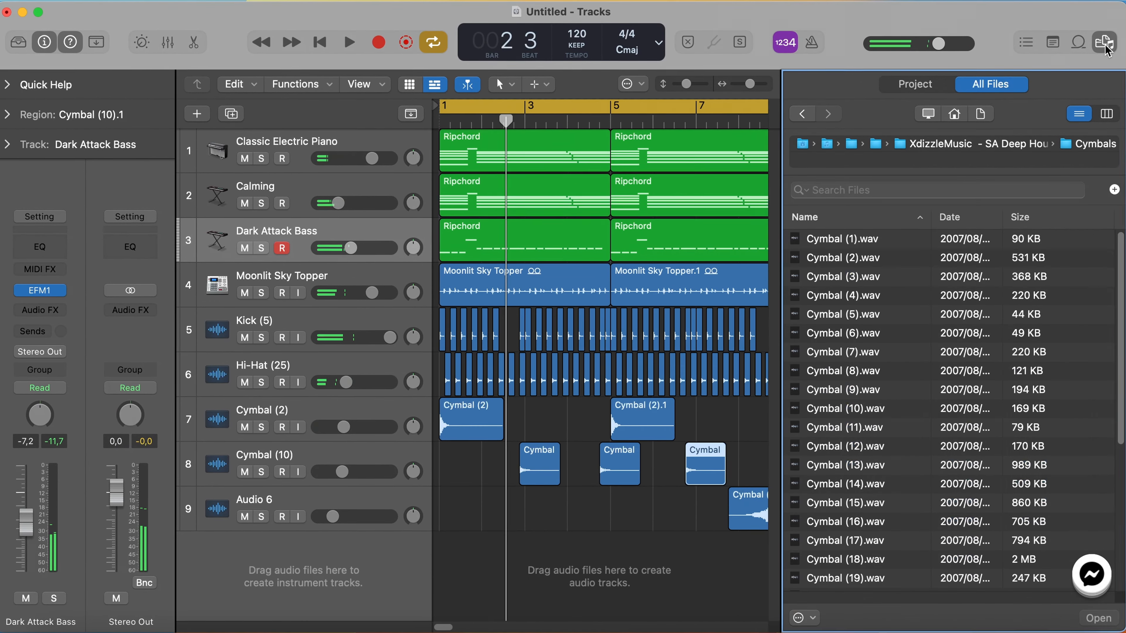
left_click(801, 114)
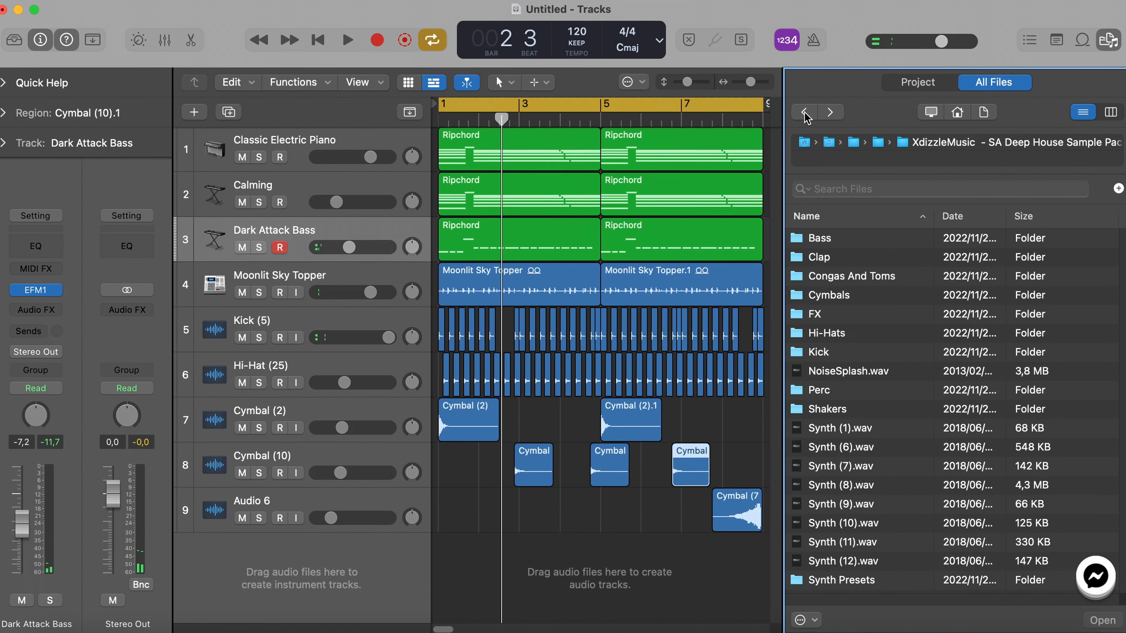
left_click(818, 256)
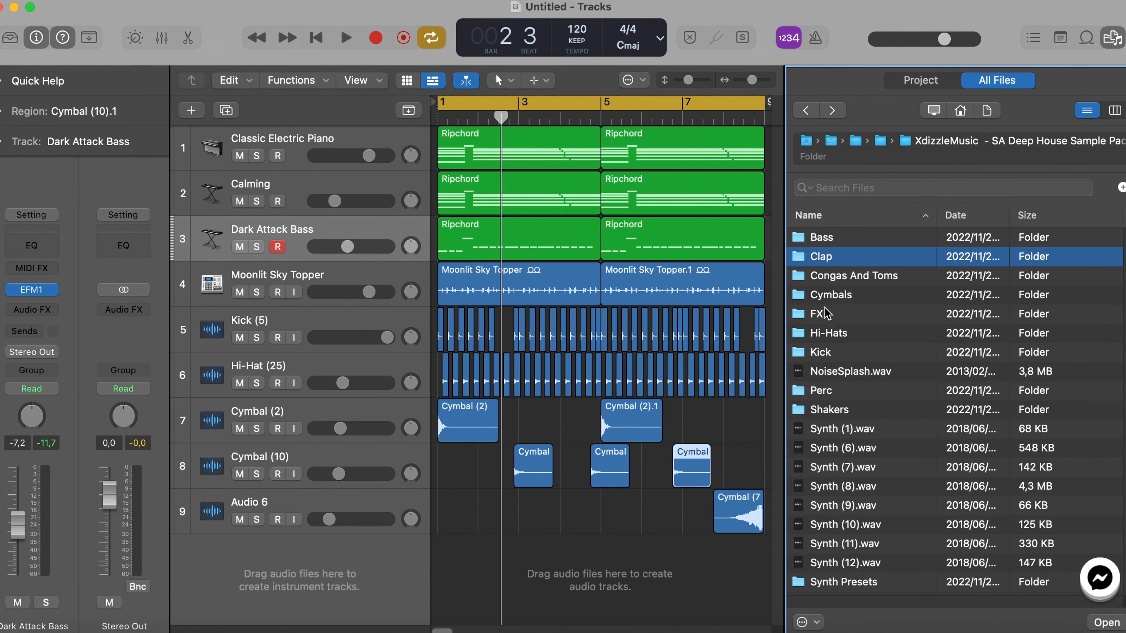
double_click(819, 256)
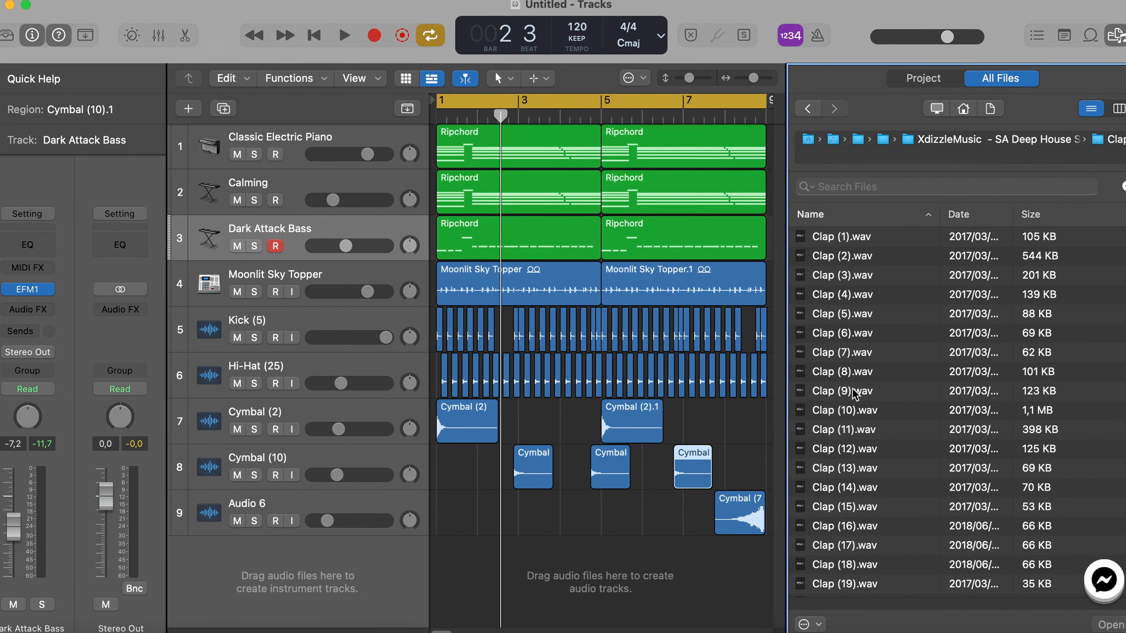
left_click(852, 375)
left_click(847, 410)
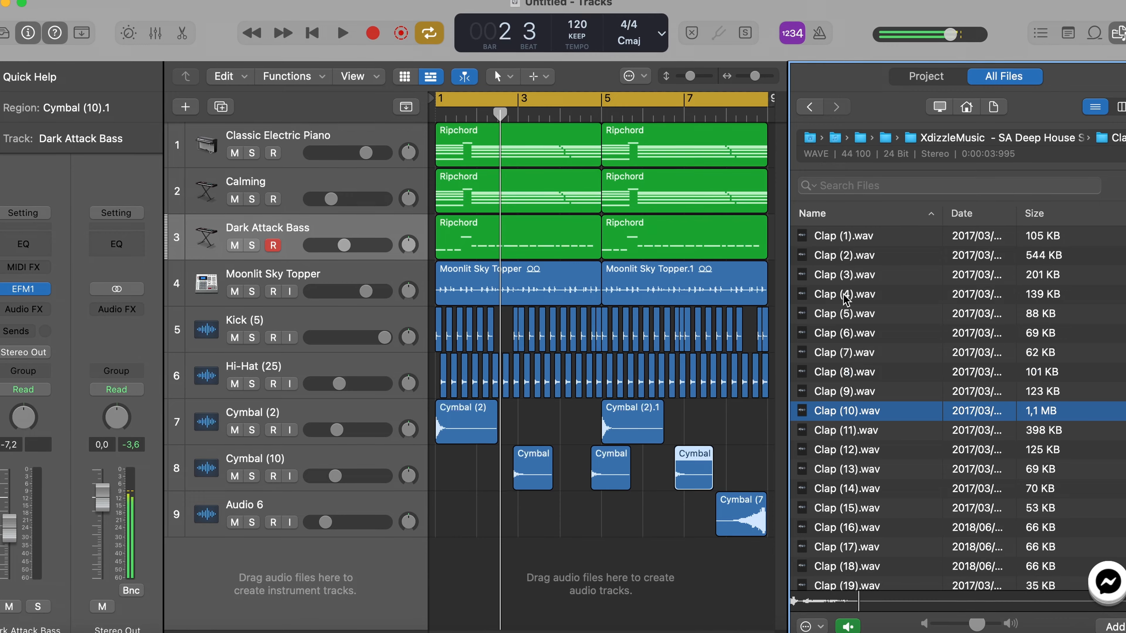
left_click_drag(845, 299, 444, 564)
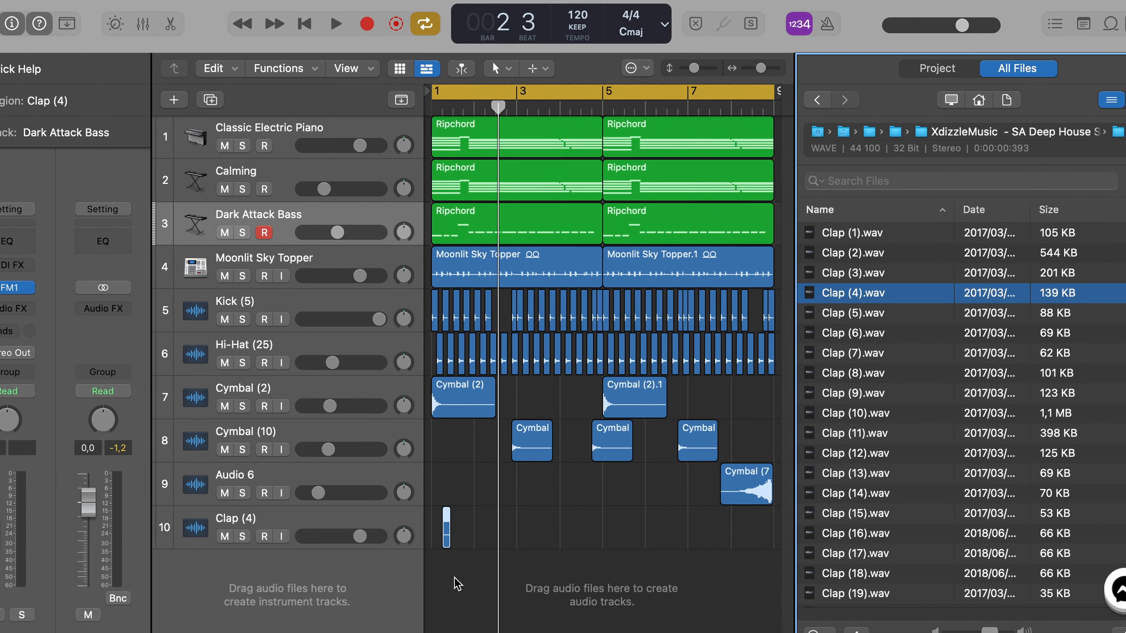
- Play the pattern with the clap and lower the Clap (4) track's volume
key("space")
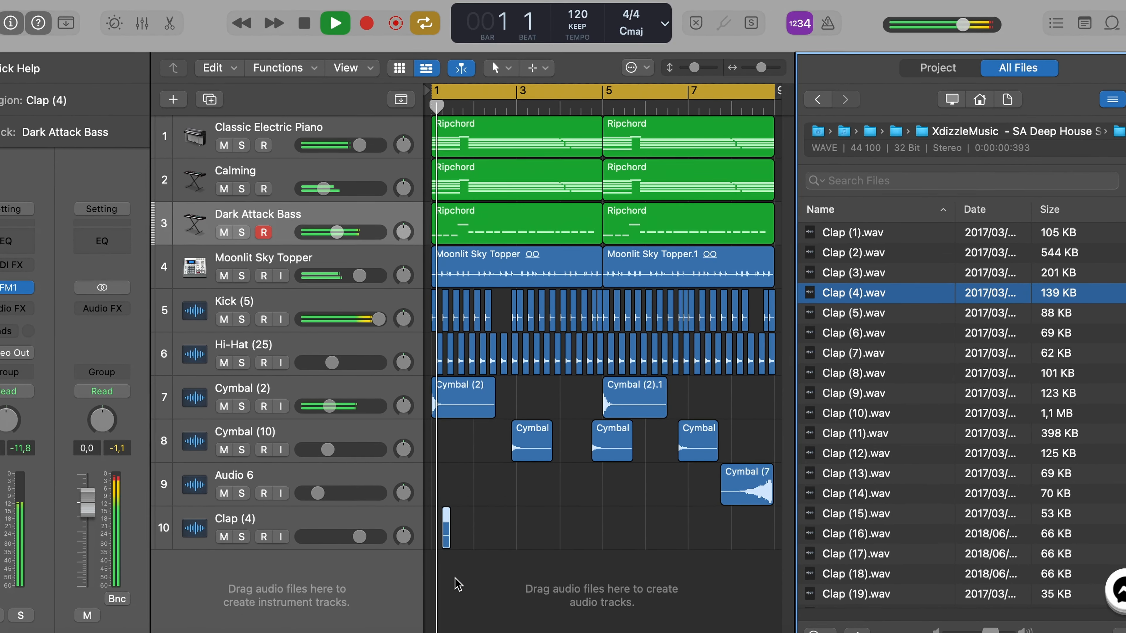
key("space")
left_click_drag(357, 539, 342, 539)
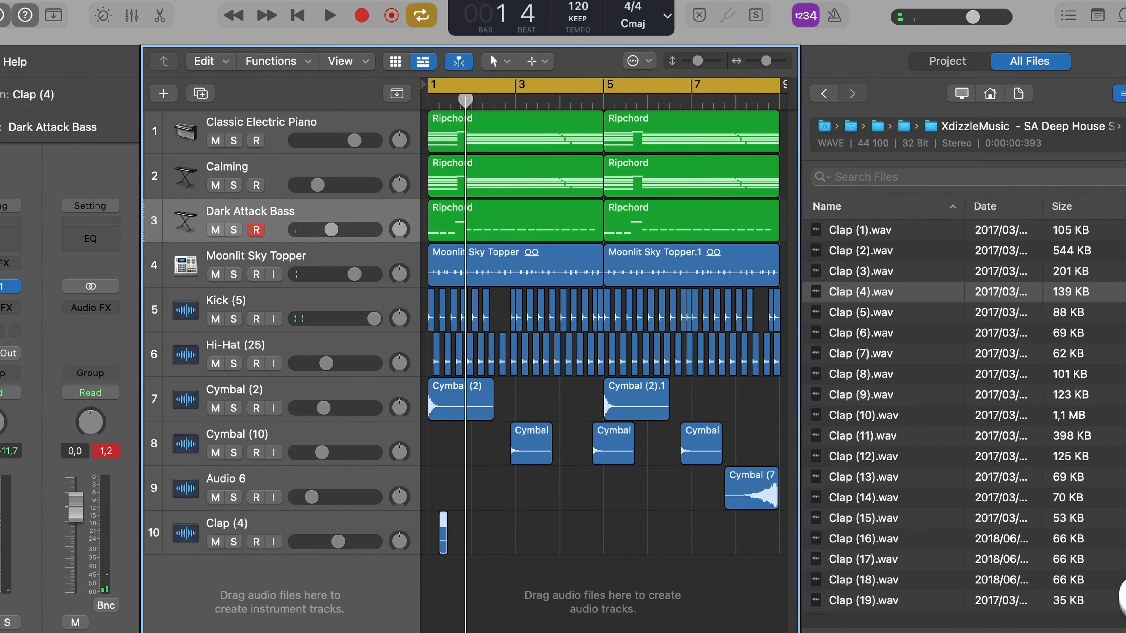
- Close the file browser and copy the clap to beats 2 and 4 of every bar through bar 8
key("f")
left_click_drag(457, 102, 388, 95)
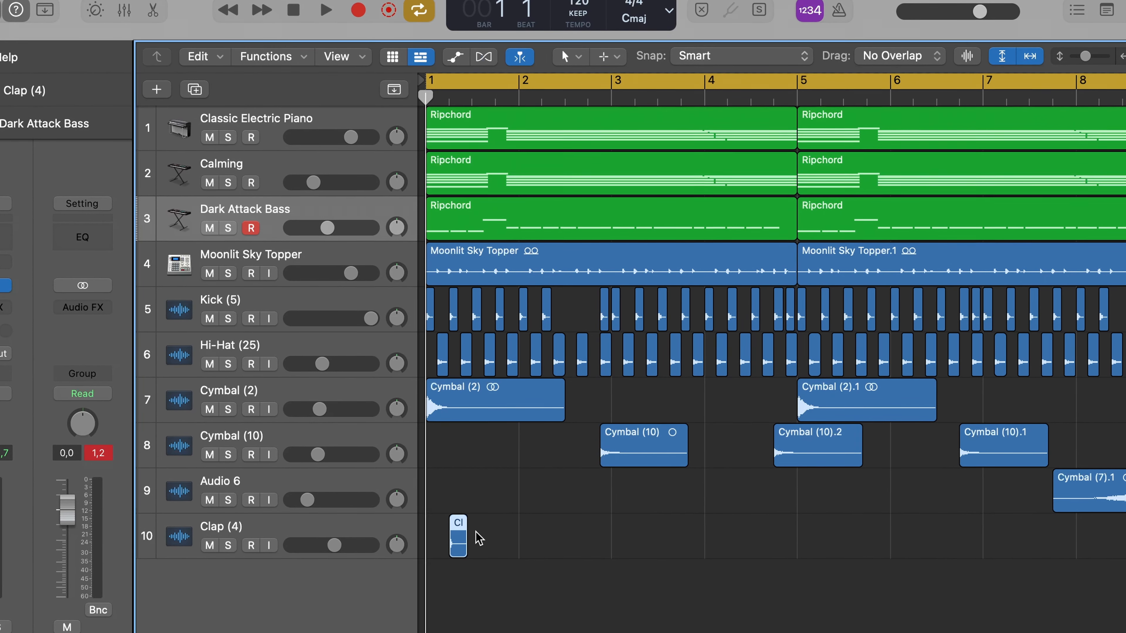
left_click_drag(457, 552, 557, 552)
key("space")
key("space")
mouse_move(635, 552)
left_mouse_down()
mouse_move(461, 532)
mouse_move(454, 557)
mouse_move(650, 559)
left_mouse_up()
mouse_move(835, 570)
left_mouse_down()
mouse_move(443, 532)
mouse_move(449, 548)
mouse_move(529, 572)
mouse_move(853, 572)
left_mouse_up()
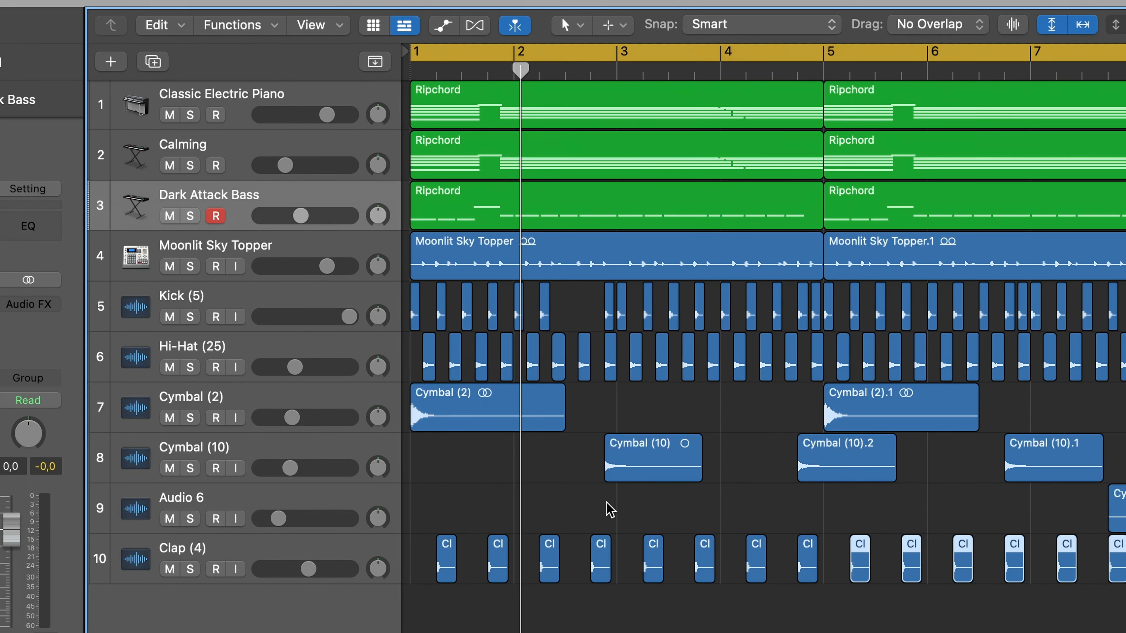
- Zoom in on the claps during playback and add an extra Clap (4) copy half a beat before bar 3
left_click(807, 564)
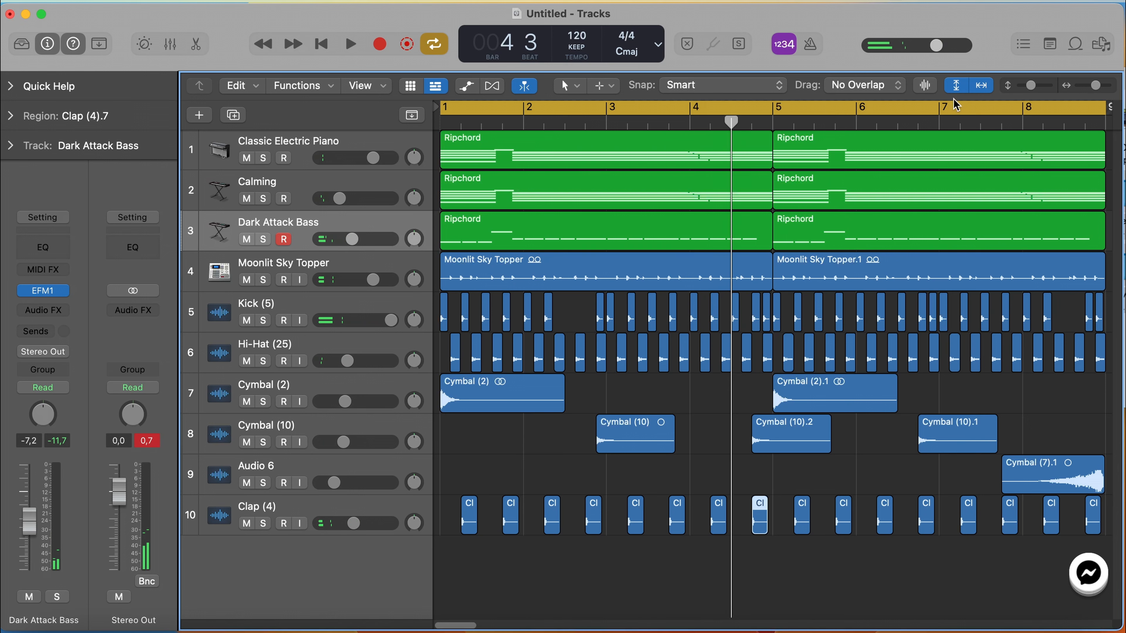
left_click_drag(1098, 88, 1094, 86)
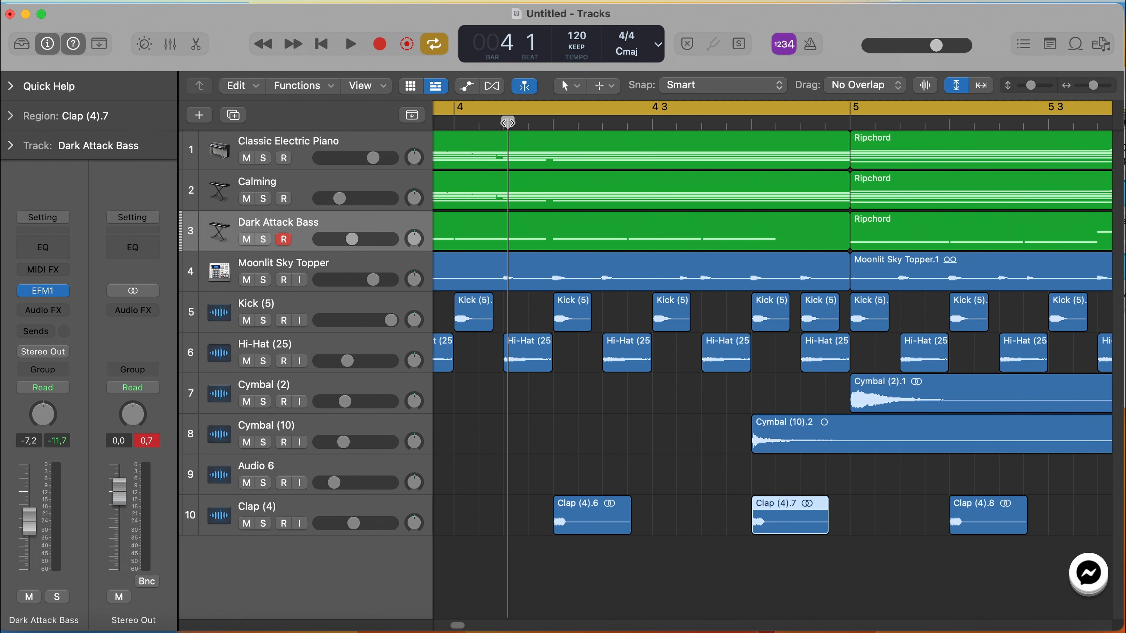
key("space")
scroll(652, 431, "right", 9)
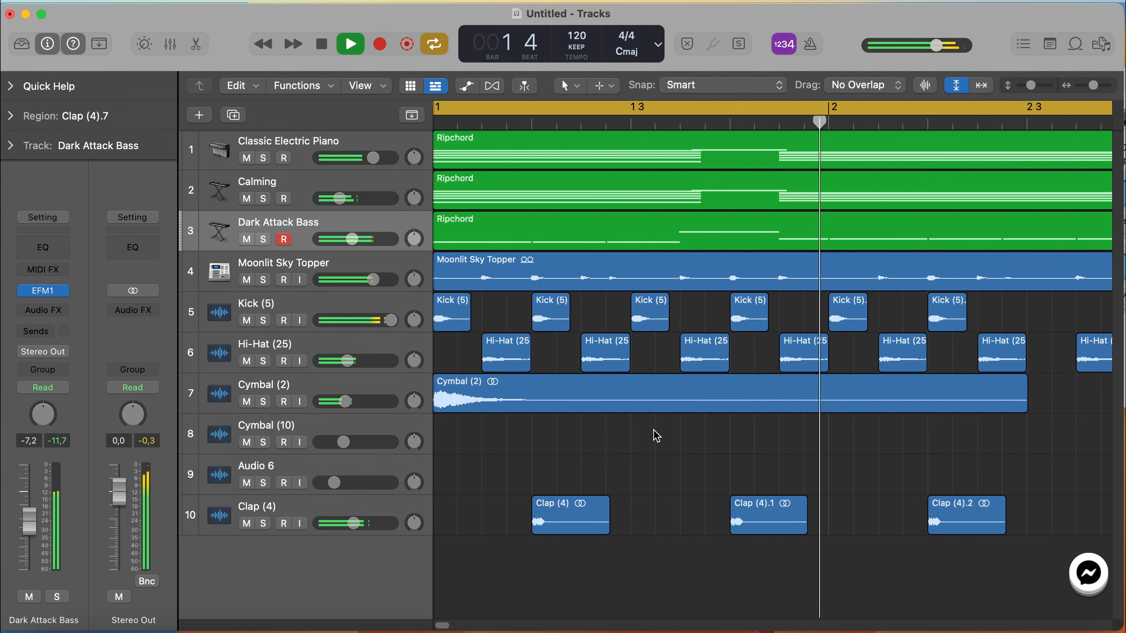
scroll(649, 434, "right", 2)
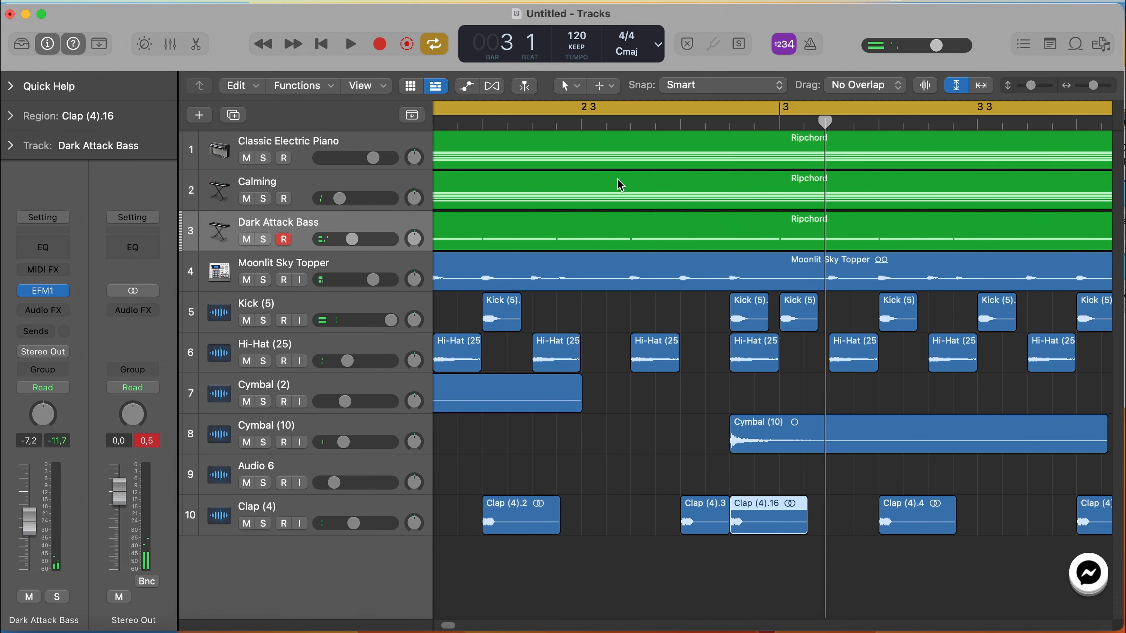
- Play the pattern from the start to check the extra clap, and show the whole eight-bar arrangement
left_click(583, 109)
key("space")
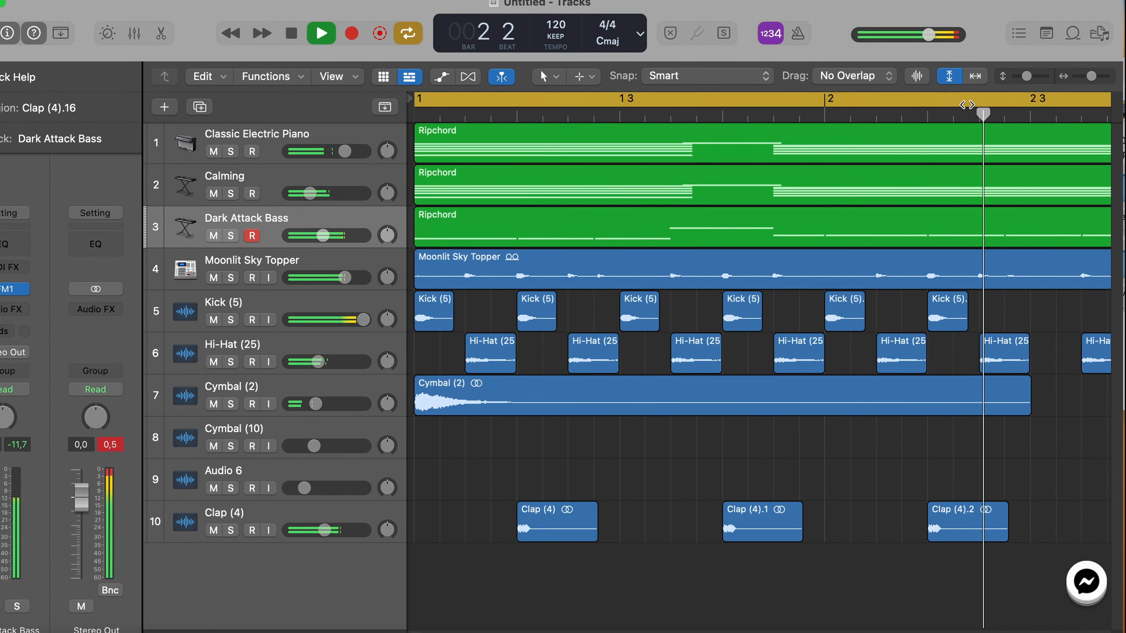
left_click(970, 80)
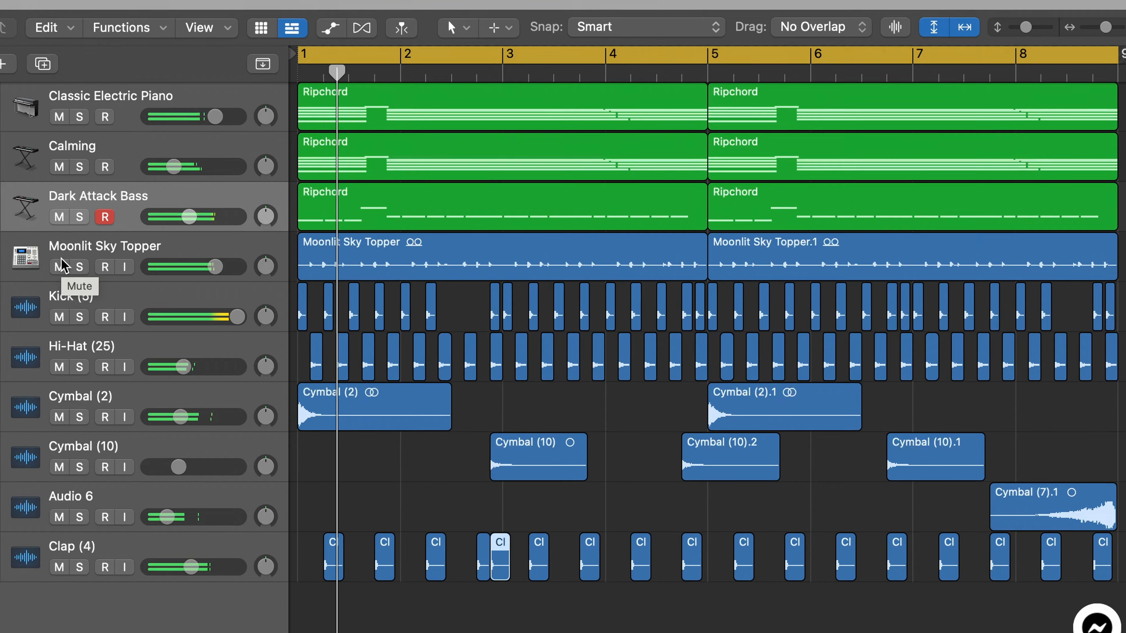
key("space")
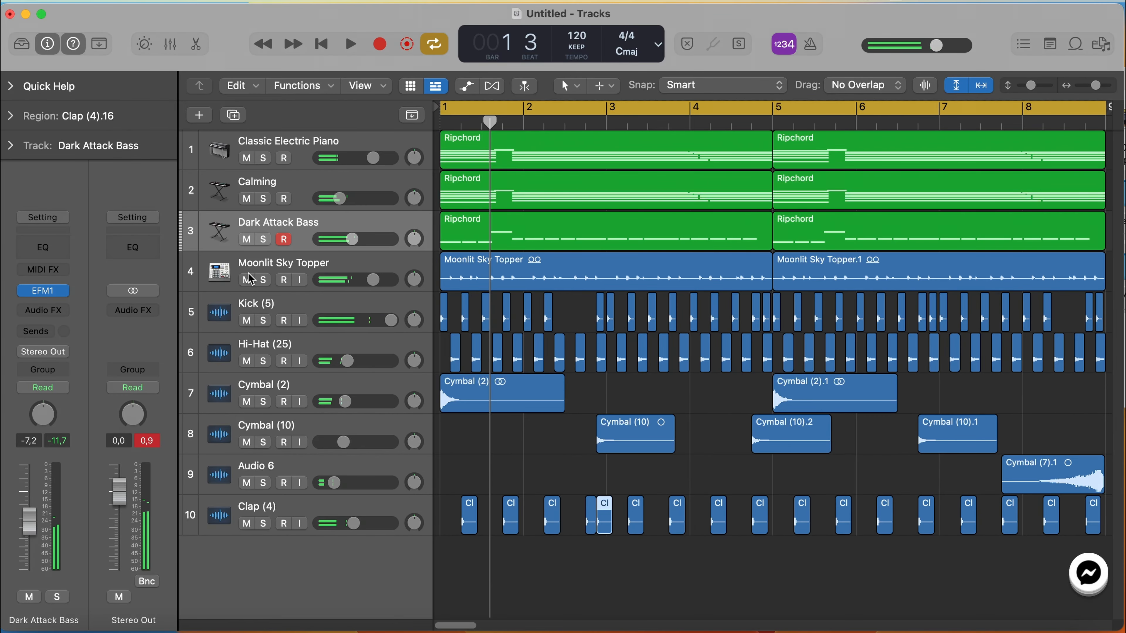